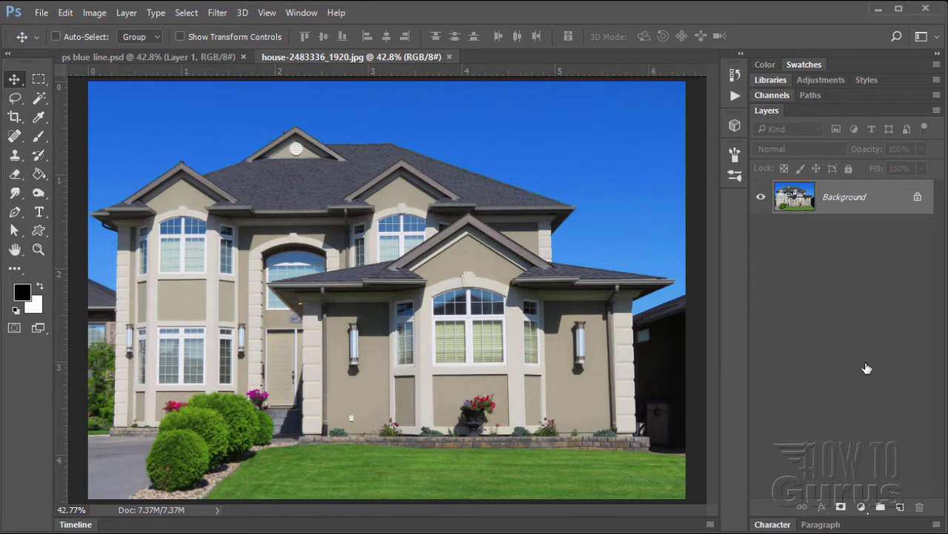
- Duplicate the house photo into a Background copy layer and hide the original Background
{"action": "left_click_drag", "start_coordinate": [866, 203], "coordinate": [899, 506]}
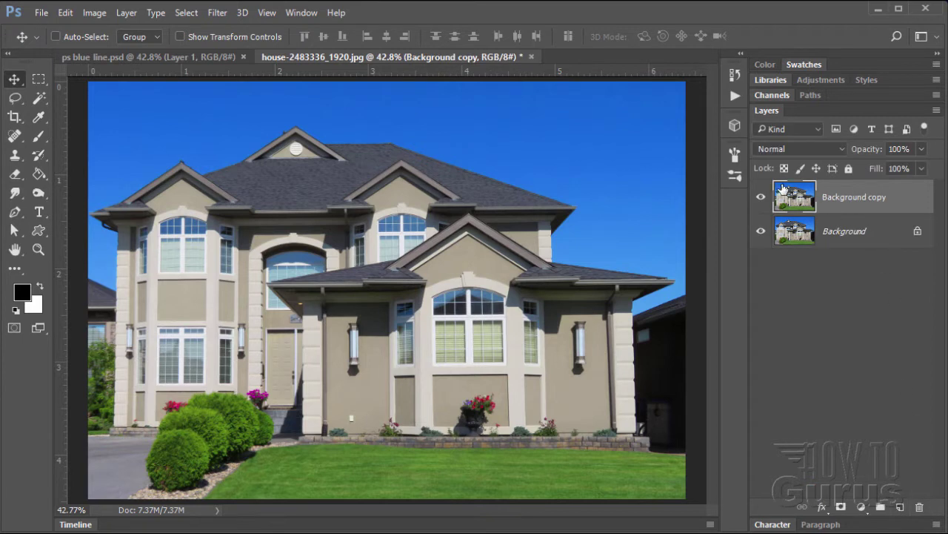
{"action": "left_click", "coordinate": [761, 233]}
- Apply the Camera Raw Filter's Upright Vertical transform to Background copy to straighten the house
{"action": "left_click", "coordinate": [215, 15]}
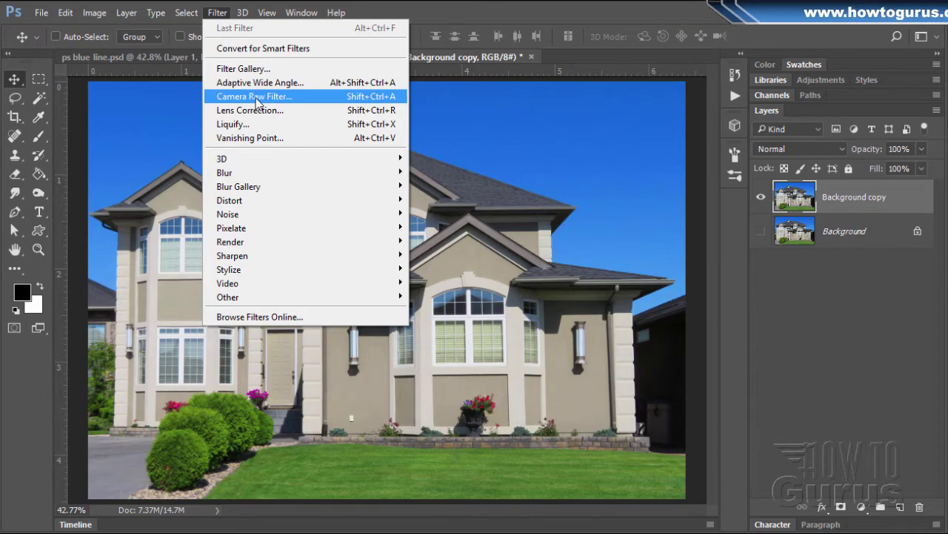
{"action": "left_click", "coordinate": [255, 98]}
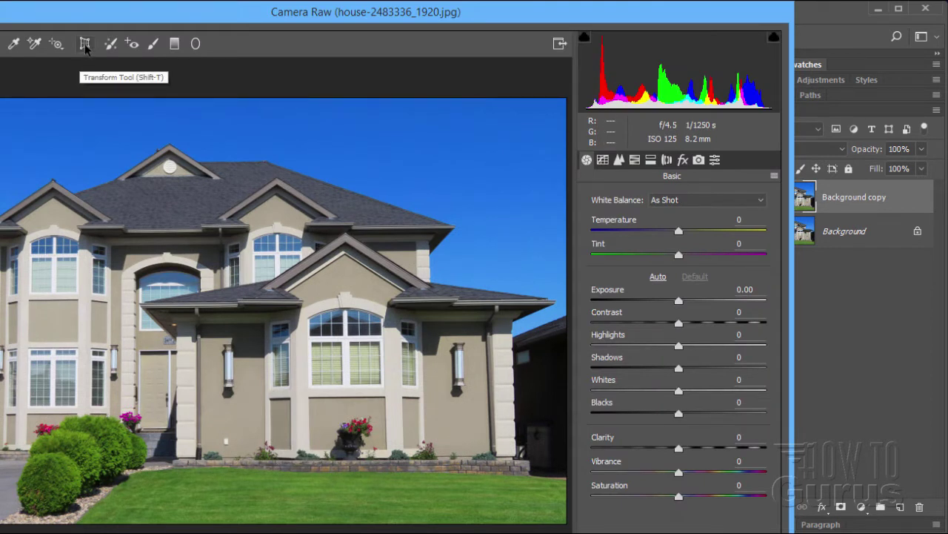
{"action": "left_click_drag", "start_coordinate": [146, 18], "coordinate": [231, 20]}
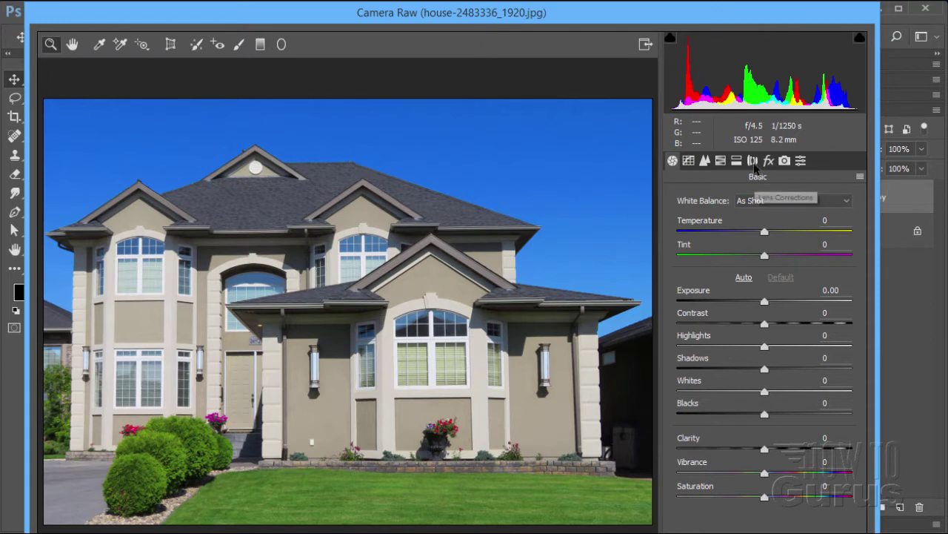
{"action": "left_click", "coordinate": [753, 163]}
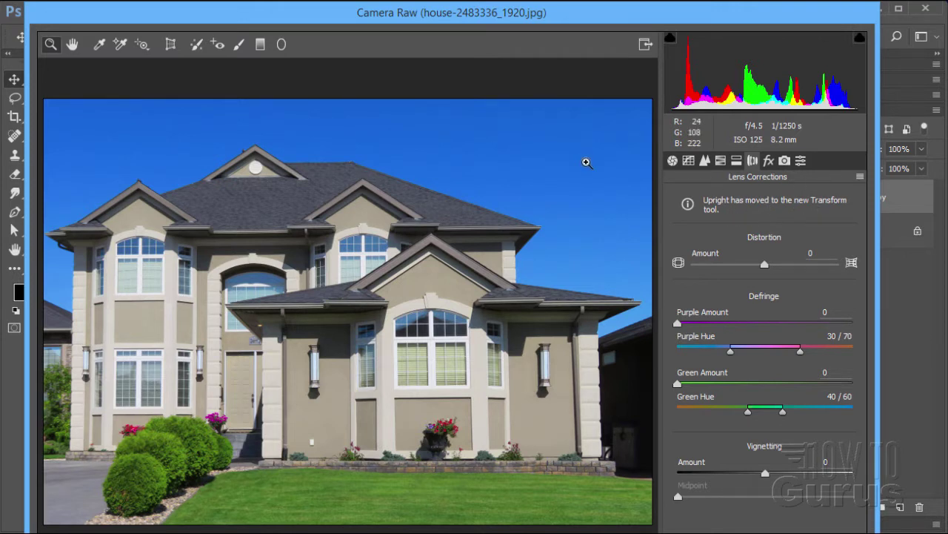
{"action": "left_click", "coordinate": [171, 45]}
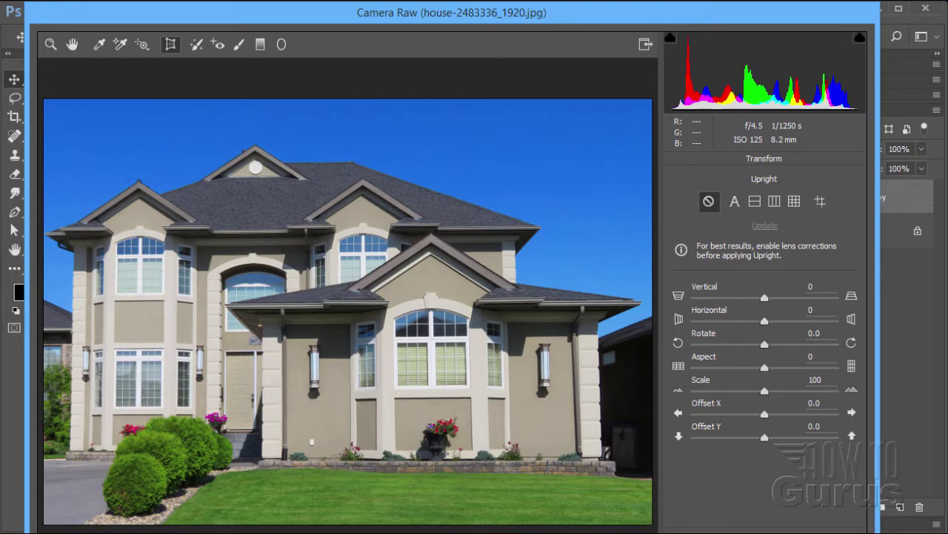
{"action": "left_click_drag", "start_coordinate": [318, 533], "coordinate": [318, 525]}
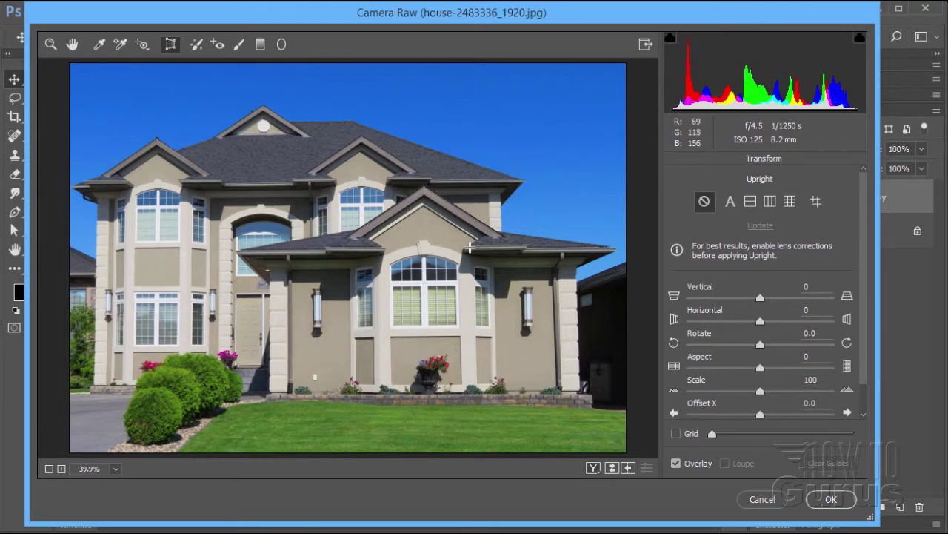
{"action": "left_click", "coordinate": [771, 206]}
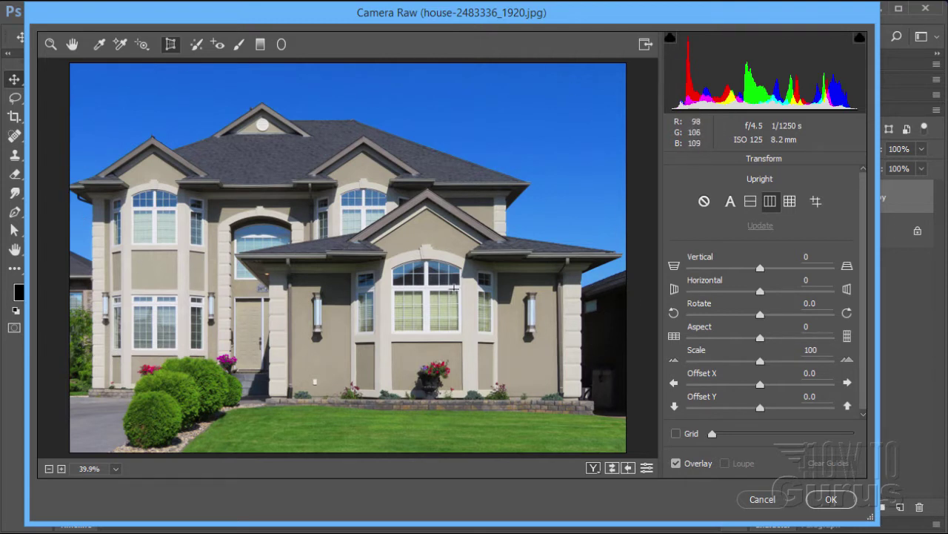
{"action": "left_click", "coordinate": [829, 499]}
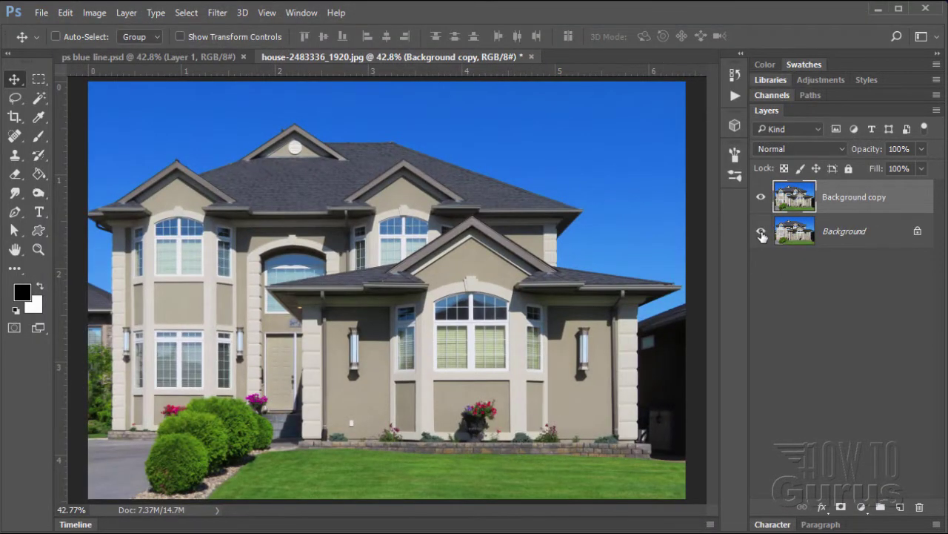
- Toggle Background copy's visibility to compare before and after, then hide the Background layer
{"action": "left_click", "coordinate": [760, 197]}
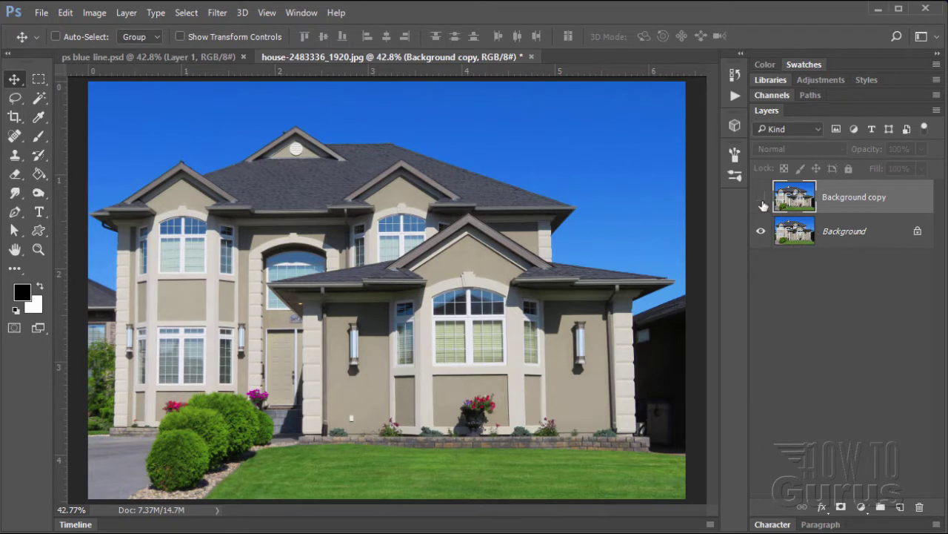
{"action": "left_click", "coordinate": [761, 199]}
{"action": "left_click", "coordinate": [761, 199]}
{"action": "left_click", "coordinate": [761, 198]}
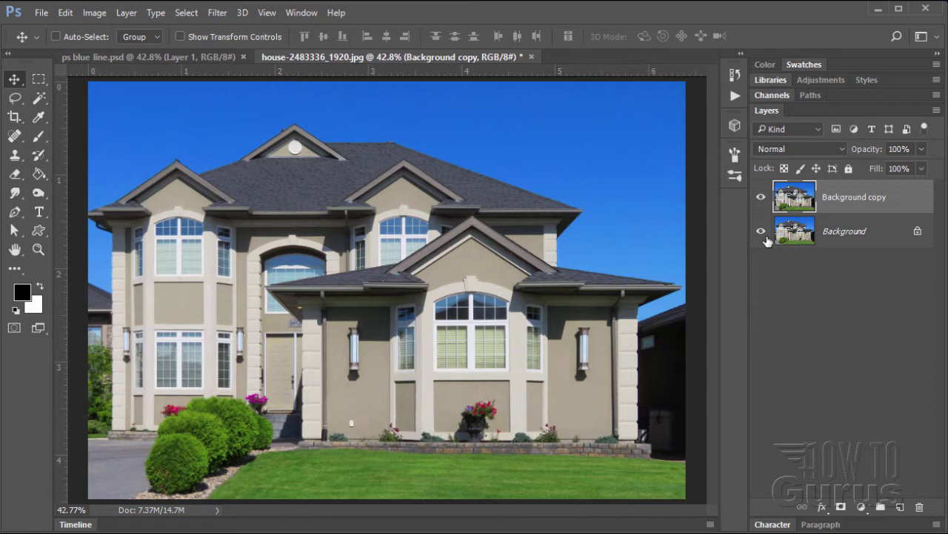
{"action": "left_click", "coordinate": [762, 233]}
- Duplicate Background copy as Background copy 2 and start a Black & White adjustment on it
{"action": "left_click_drag", "start_coordinate": [796, 202], "coordinate": [900, 506]}
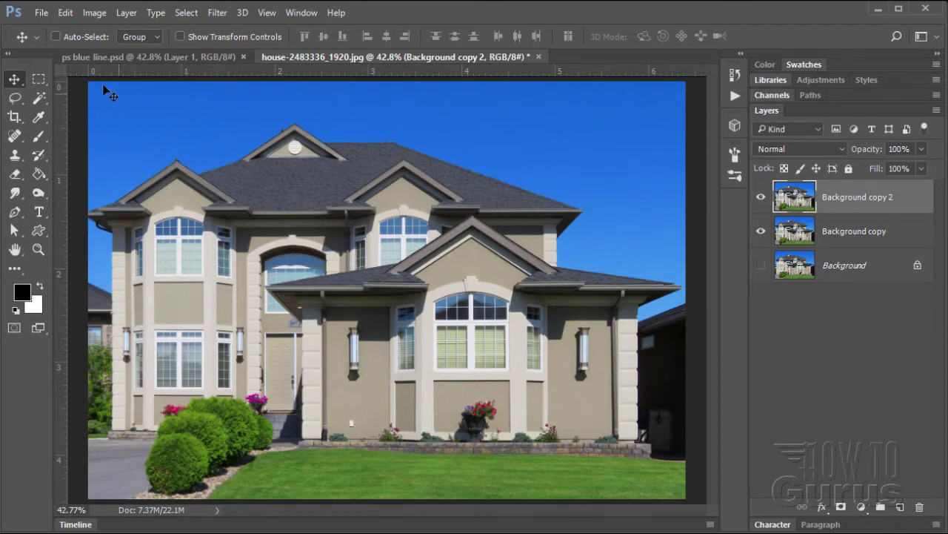
{"action": "left_click", "coordinate": [87, 14]}
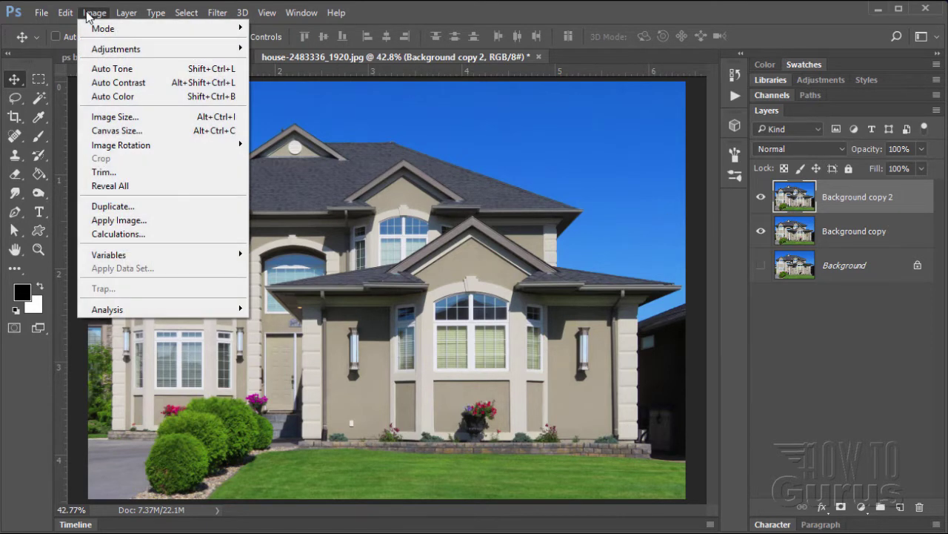
{"action": "mouse_move", "coordinate": [129, 48]}
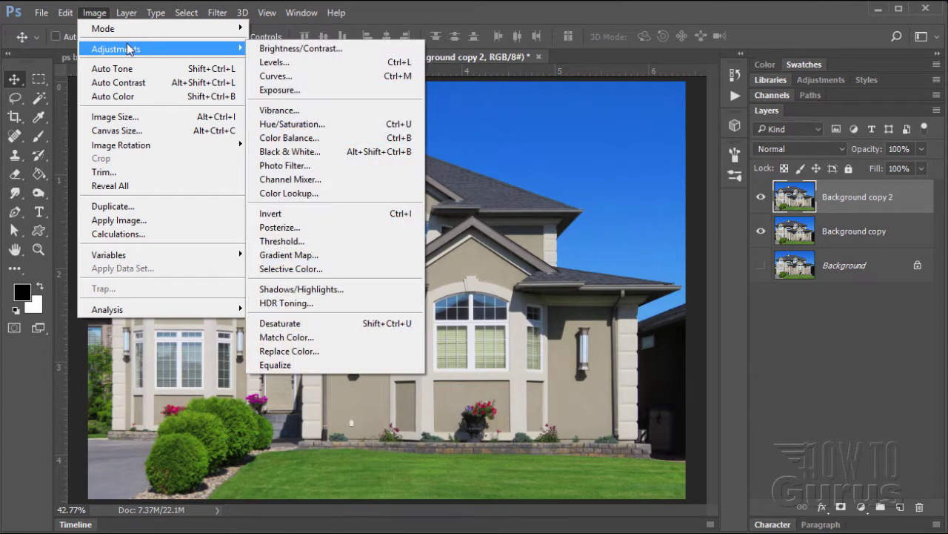
{"action": "left_click", "coordinate": [304, 152]}
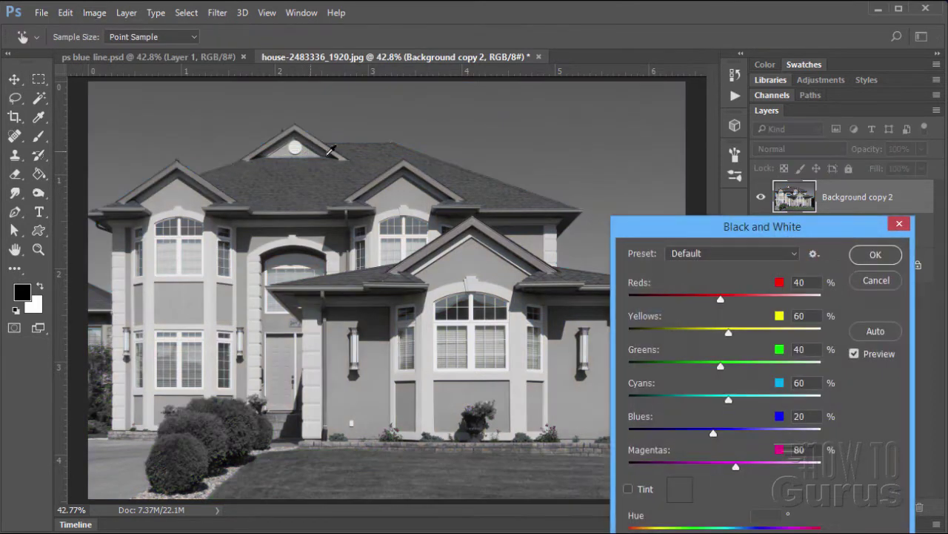
{"action": "left_click_drag", "start_coordinate": [634, 226], "coordinate": [613, 190]}
{"action": "left_click_drag", "start_coordinate": [594, 148], "coordinate": [632, 124]}
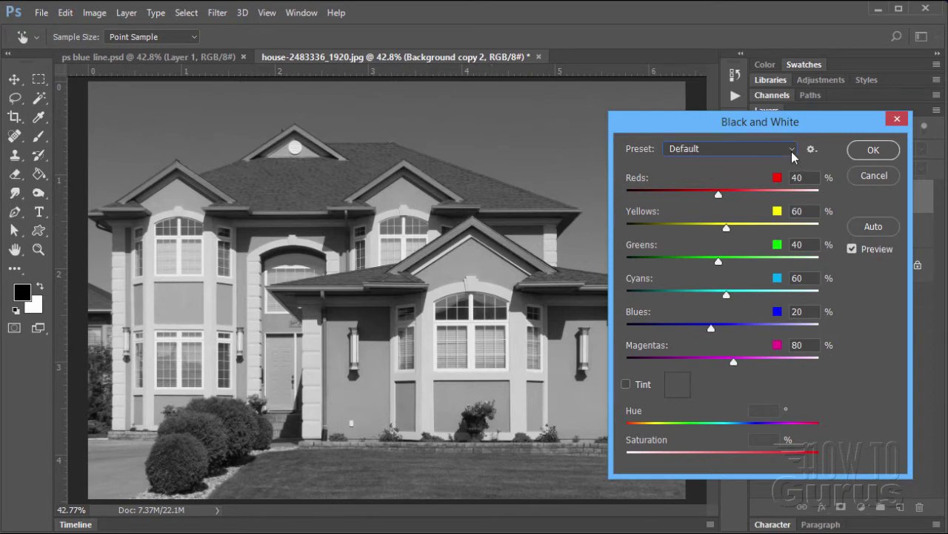
- Try Blue Filter, Darker, Green Filter and High Contrast Blue presets, then apply Neutral Density
{"action": "left_click", "coordinate": [791, 151]}
{"action": "left_click", "coordinate": [709, 192]}
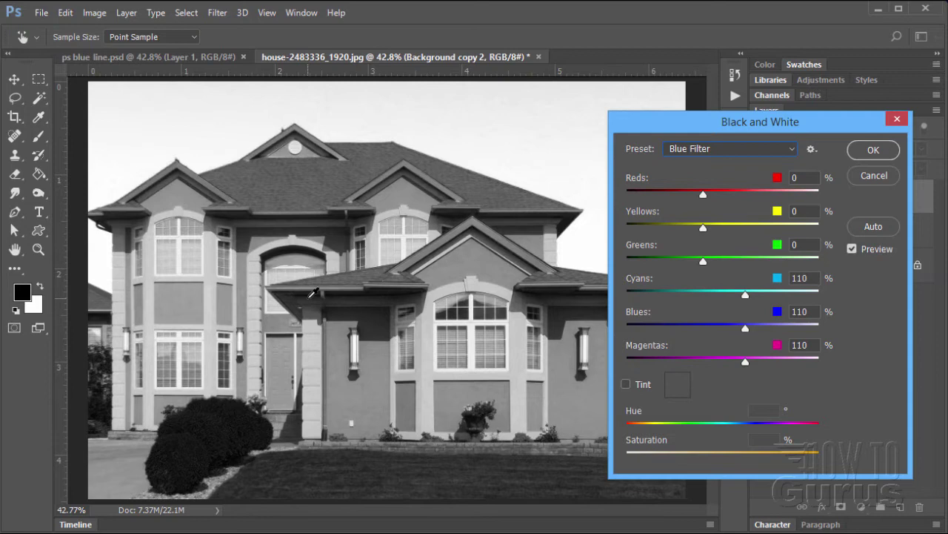
{"action": "left_click", "coordinate": [790, 150]}
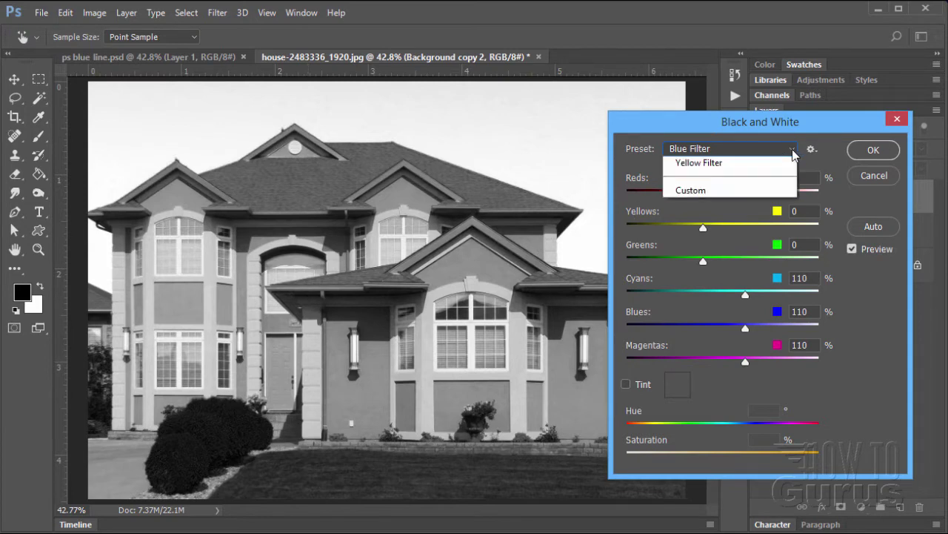
{"action": "left_click", "coordinate": [673, 208]}
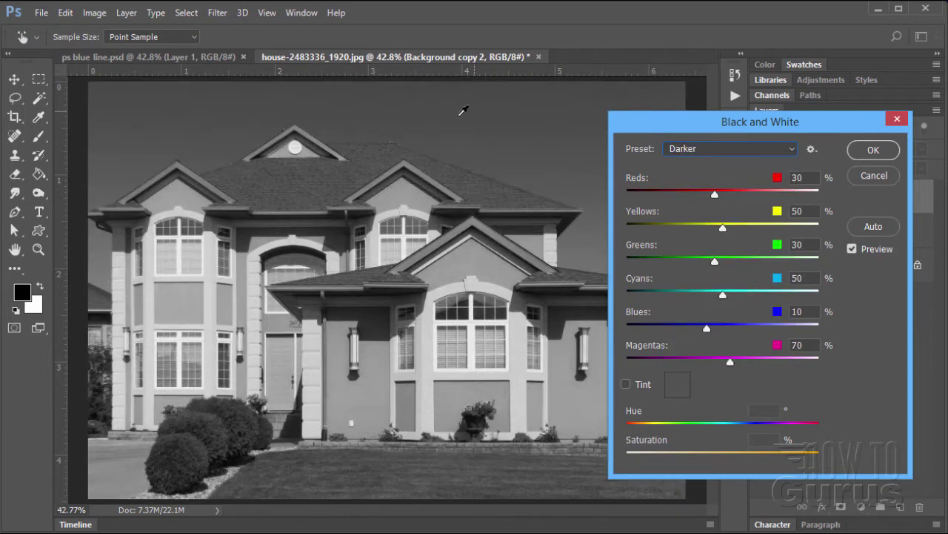
{"action": "left_click", "coordinate": [792, 151]}
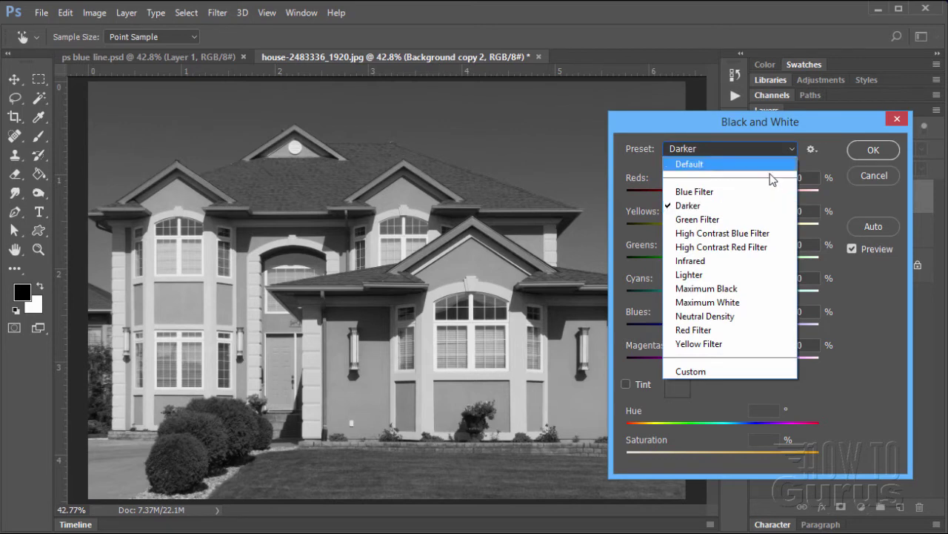
{"action": "left_click", "coordinate": [744, 213]}
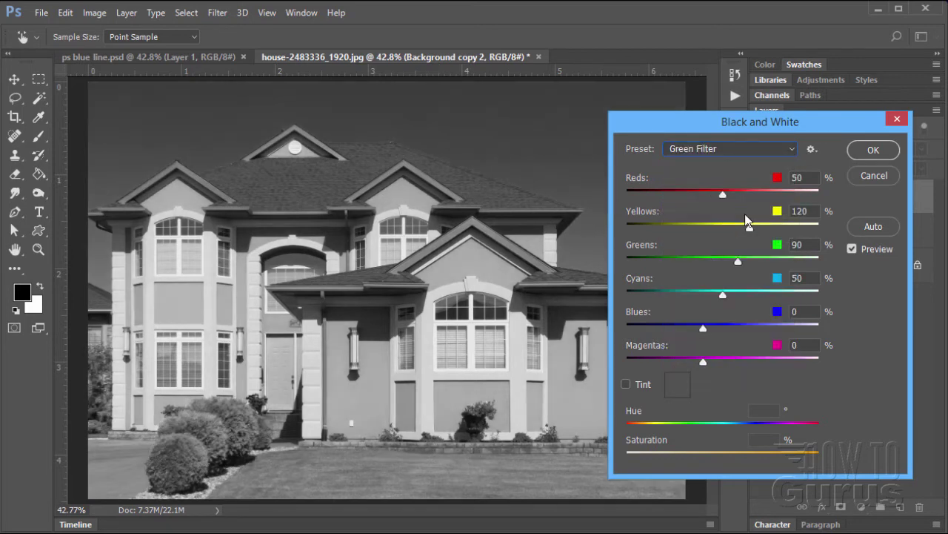
{"action": "left_click", "coordinate": [792, 152]}
{"action": "left_click", "coordinate": [756, 234]}
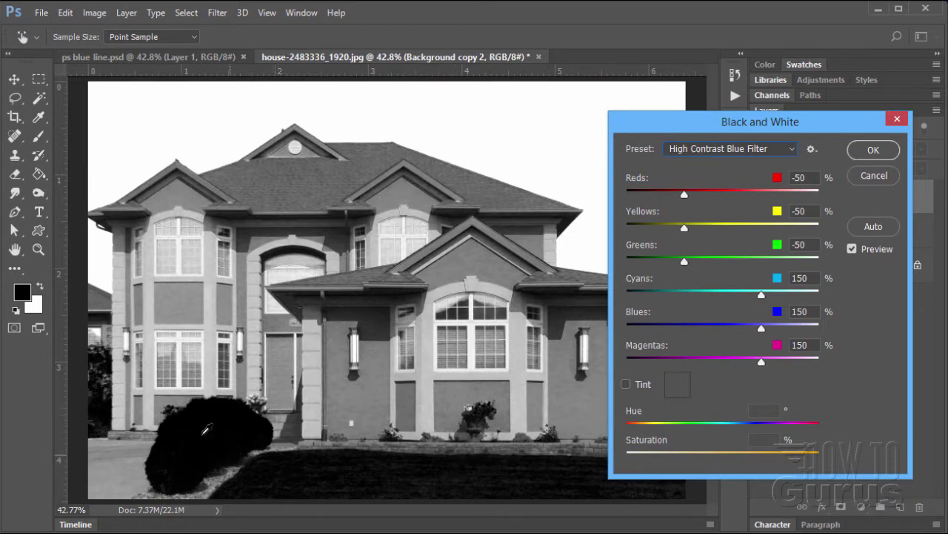
{"action": "left_click", "coordinate": [792, 150]}
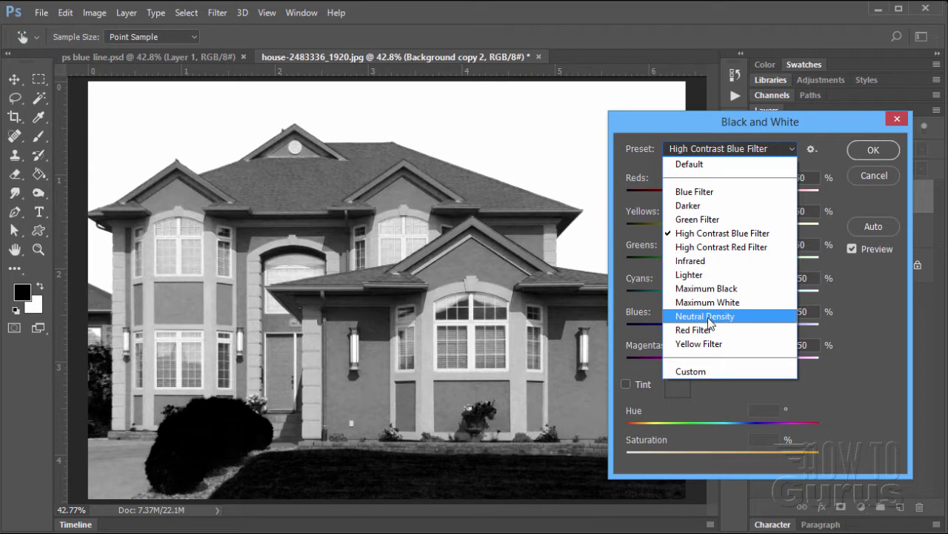
{"action": "left_click", "coordinate": [696, 316]}
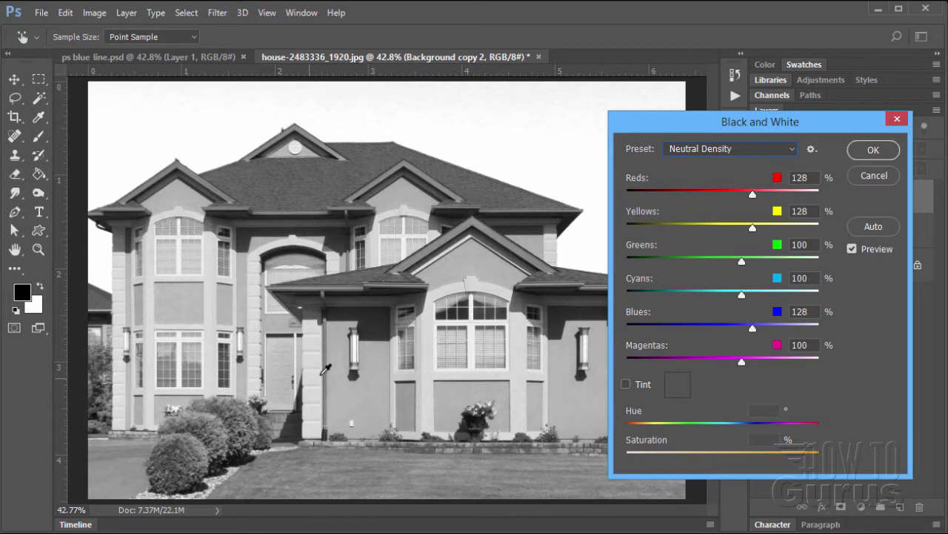
{"action": "left_click", "coordinate": [871, 151]}
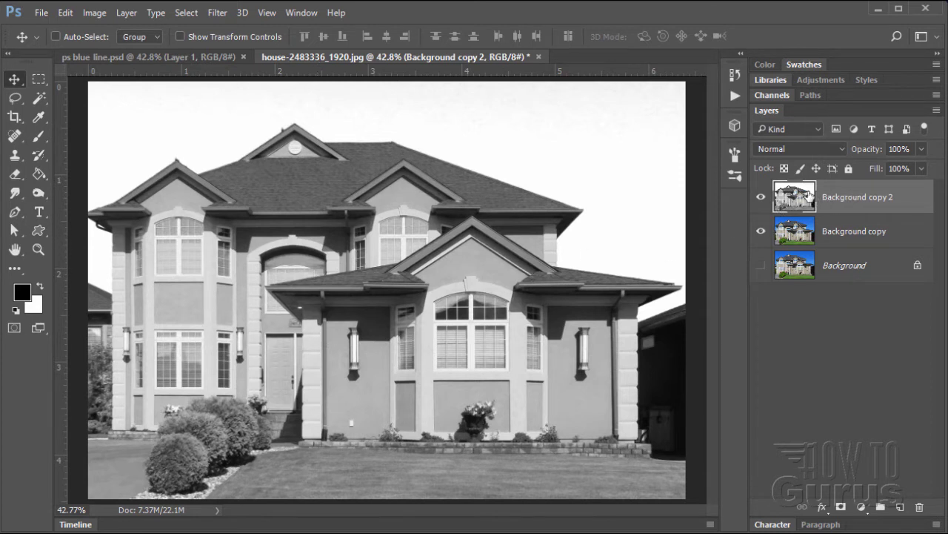
- Duplicate the grey layer as Background copy 3, hide Background copy, and invert the new copy
{"action": "left_click_drag", "start_coordinate": [797, 196], "coordinate": [901, 506]}
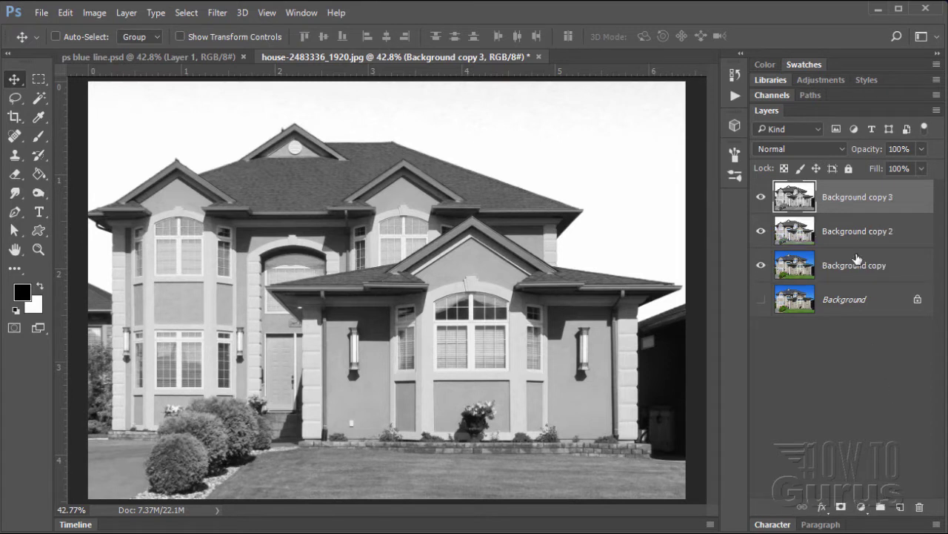
{"action": "left_click", "coordinate": [763, 269]}
{"action": "left_click", "coordinate": [99, 14]}
{"action": "mouse_move", "coordinate": [109, 50]}
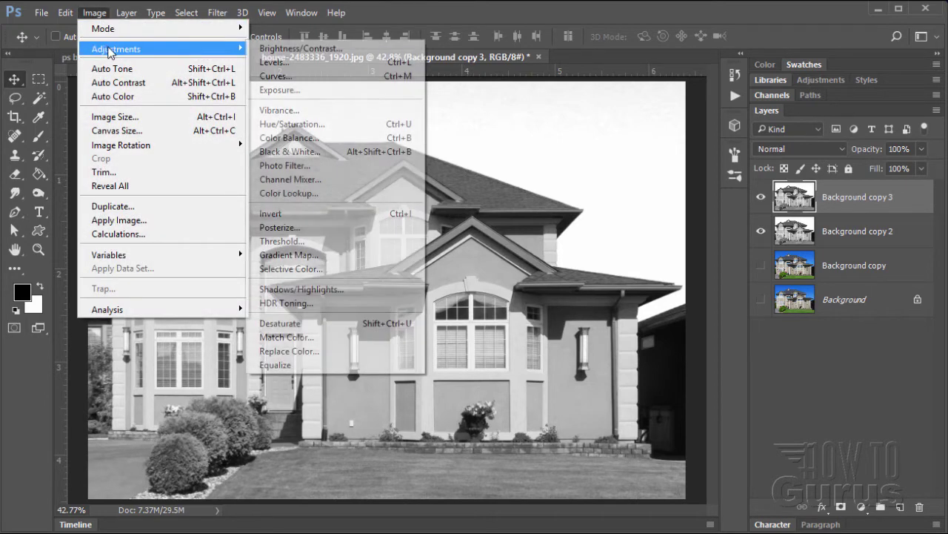
{"action": "left_click", "coordinate": [266, 220]}
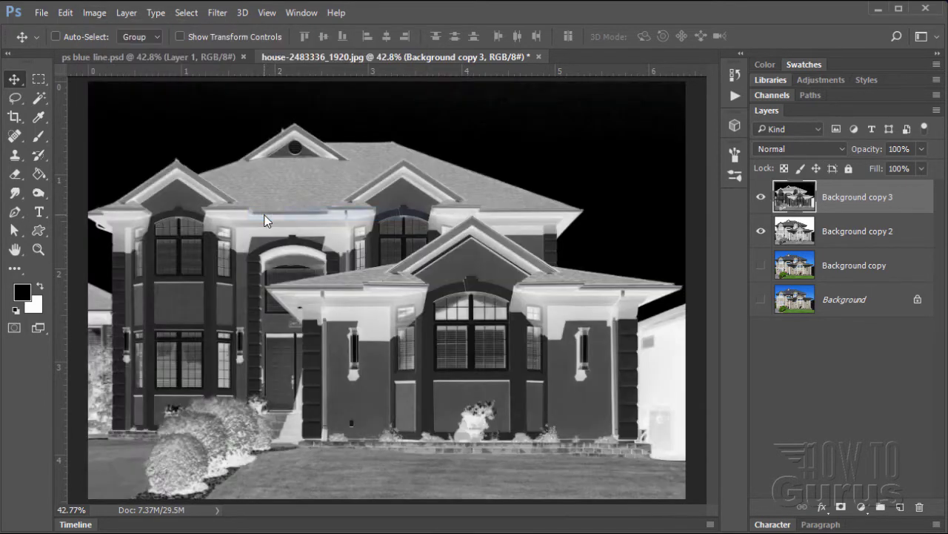
{"action": "left_click", "coordinate": [761, 197]}
{"action": "left_click", "coordinate": [760, 199]}
- Set the inverted Background copy 3 layer's blend mode to Color Dodge
{"action": "left_click", "coordinate": [782, 150]}
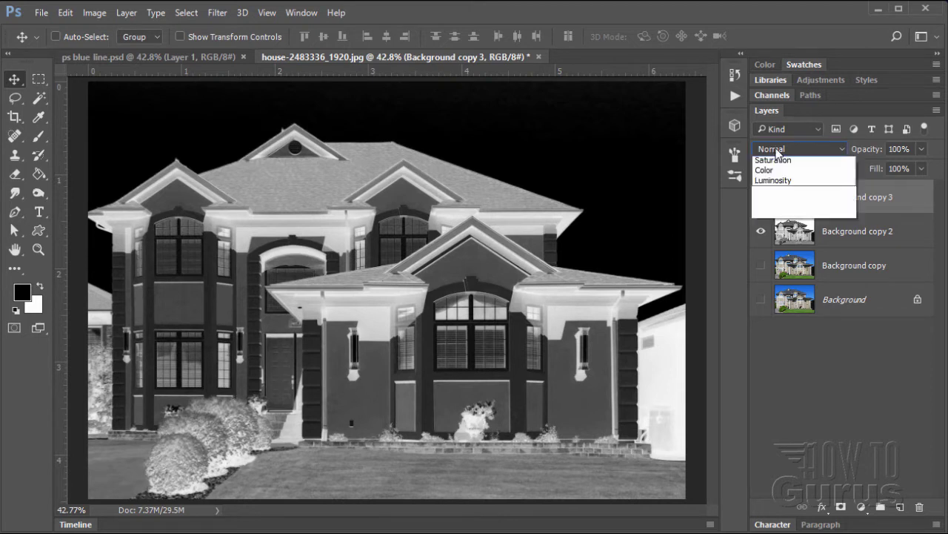
{"action": "left_click", "coordinate": [897, 205]}
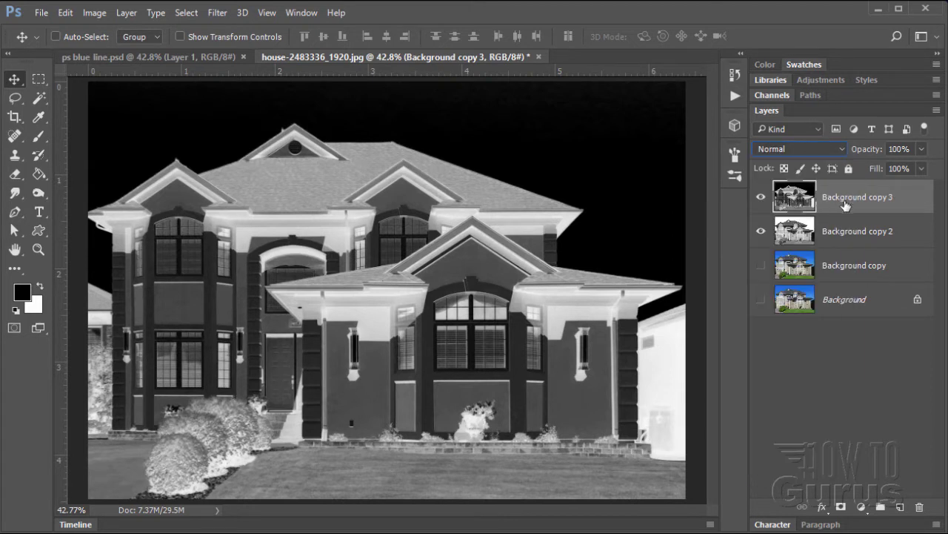
{"action": "left_click", "coordinate": [795, 148]}
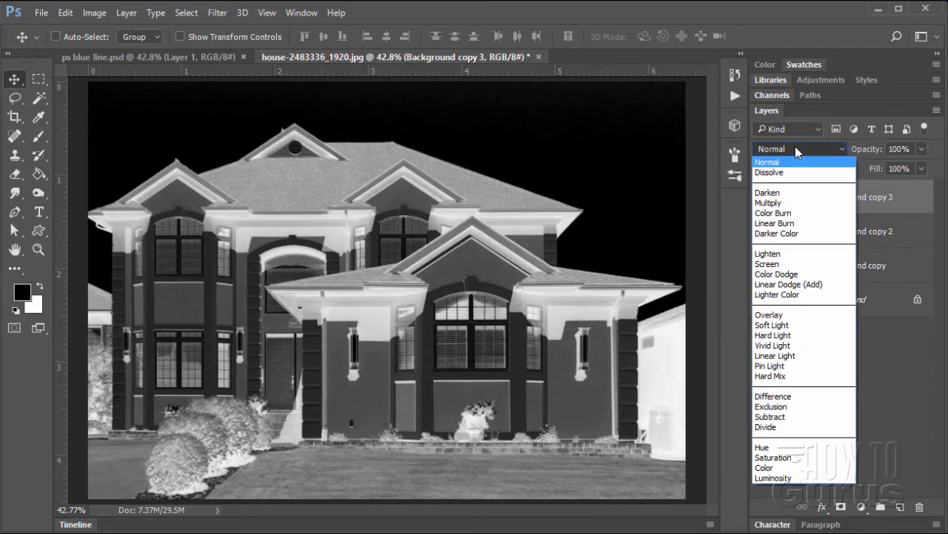
{"action": "left_click", "coordinate": [779, 273]}
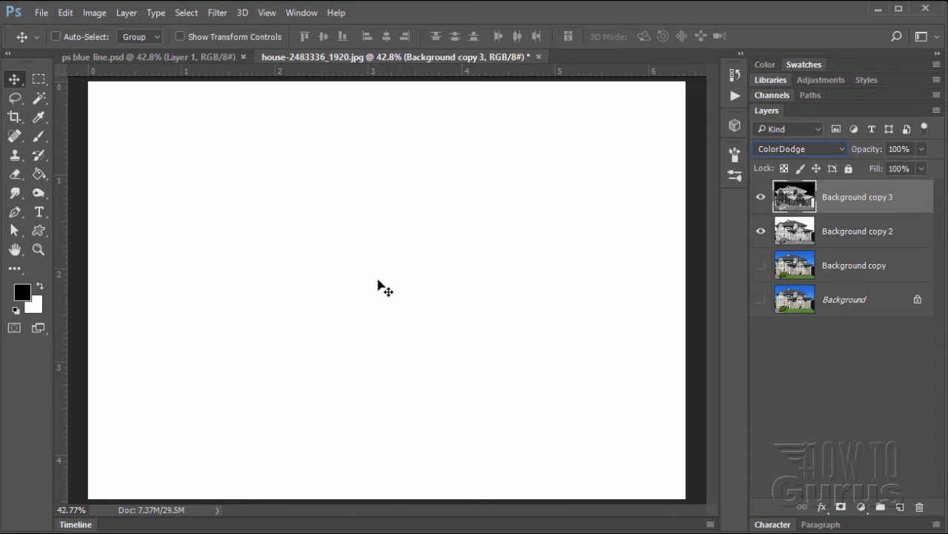
{"action": "left_click", "coordinate": [216, 15]}
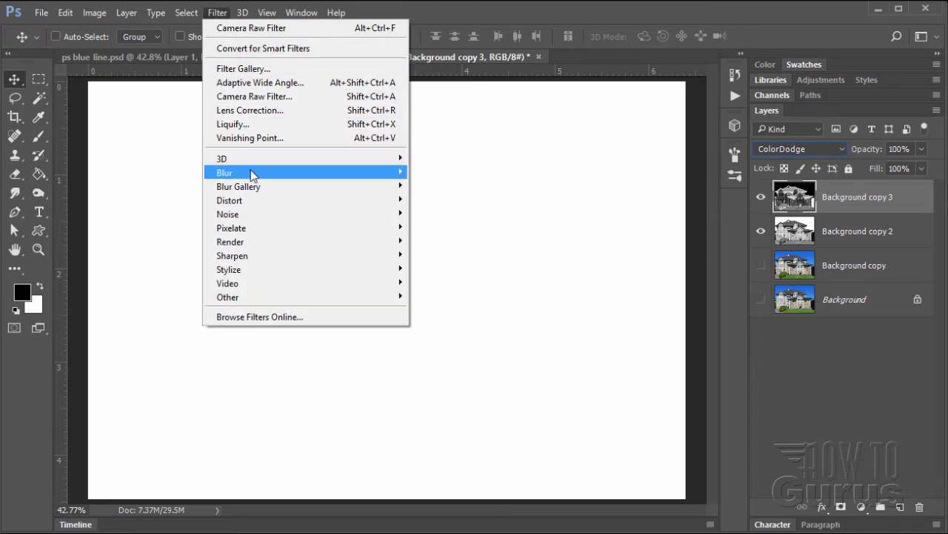
{"action": "mouse_move", "coordinate": [255, 174]}
{"action": "left_click", "coordinate": [449, 229]}
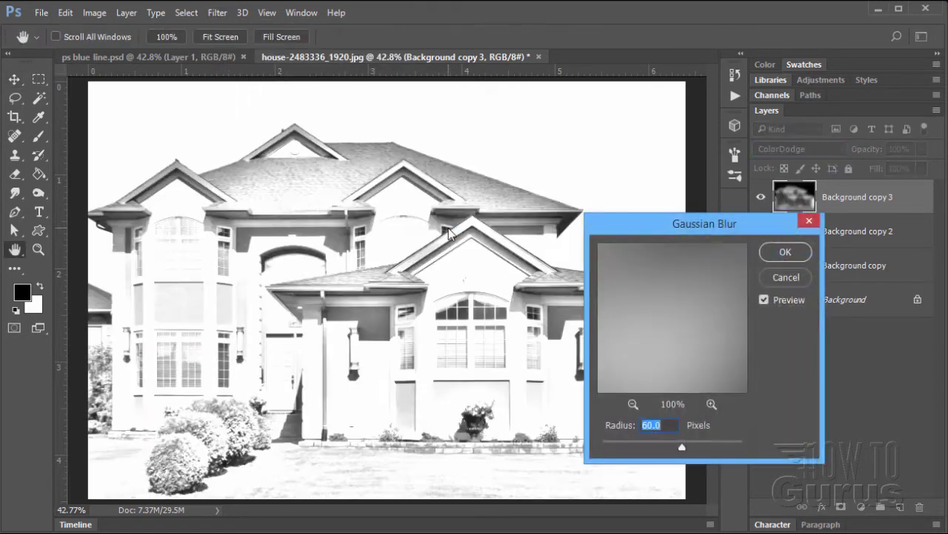
{"action": "left_click_drag", "start_coordinate": [624, 445], "coordinate": [647, 447]}
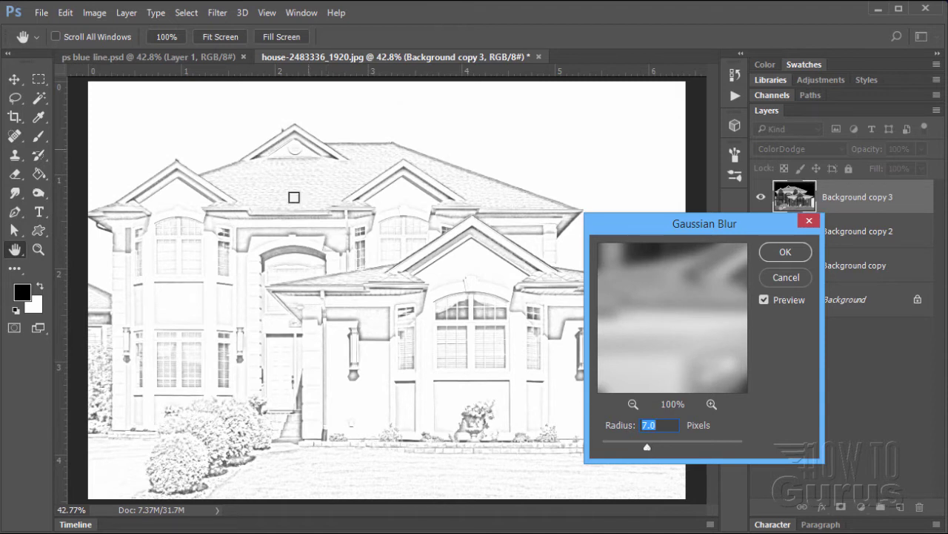
{"action": "left_click", "coordinate": [786, 277]}
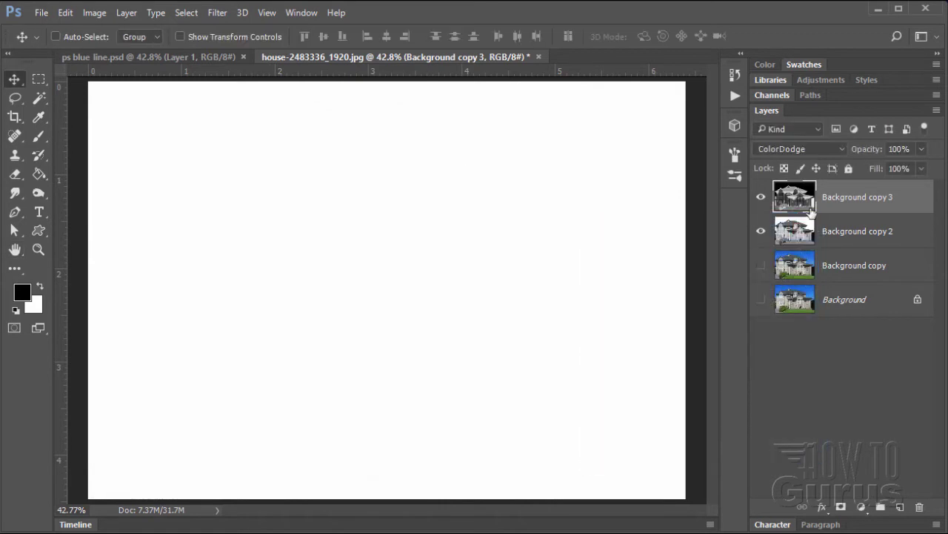
- Apply Filter > Other > Minimum at radius 5 pixels to Background copy 3 for a pencil-sketch look
{"action": "left_click", "coordinate": [219, 15]}
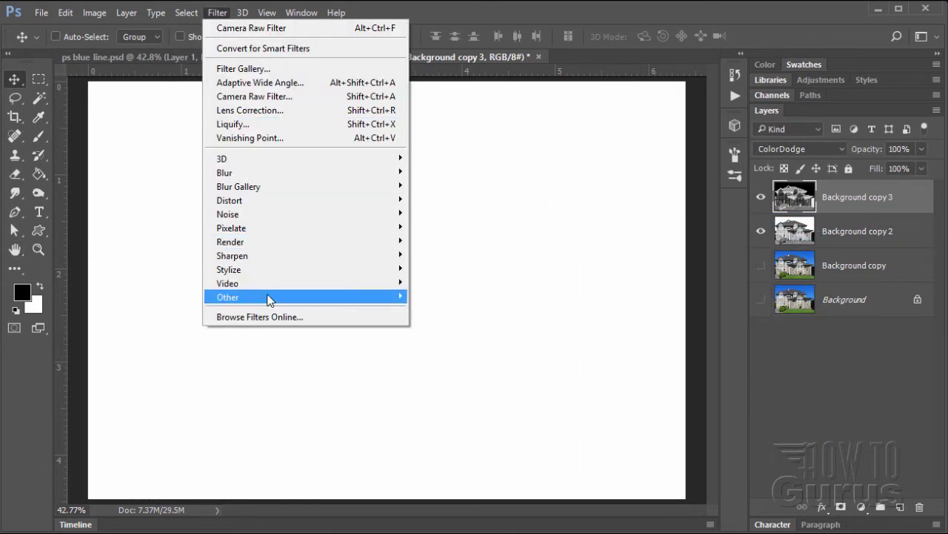
{"action": "mouse_move", "coordinate": [314, 294]}
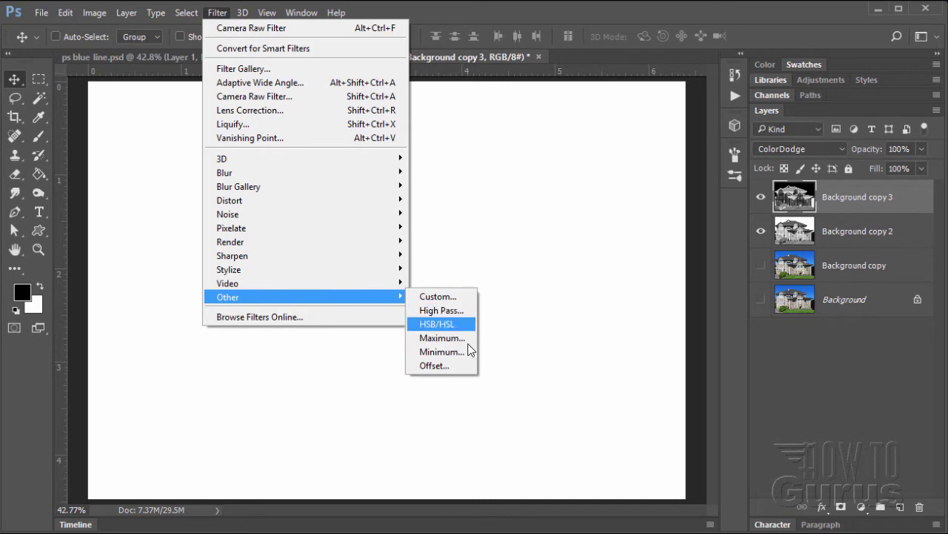
{"action": "left_click", "coordinate": [436, 351]}
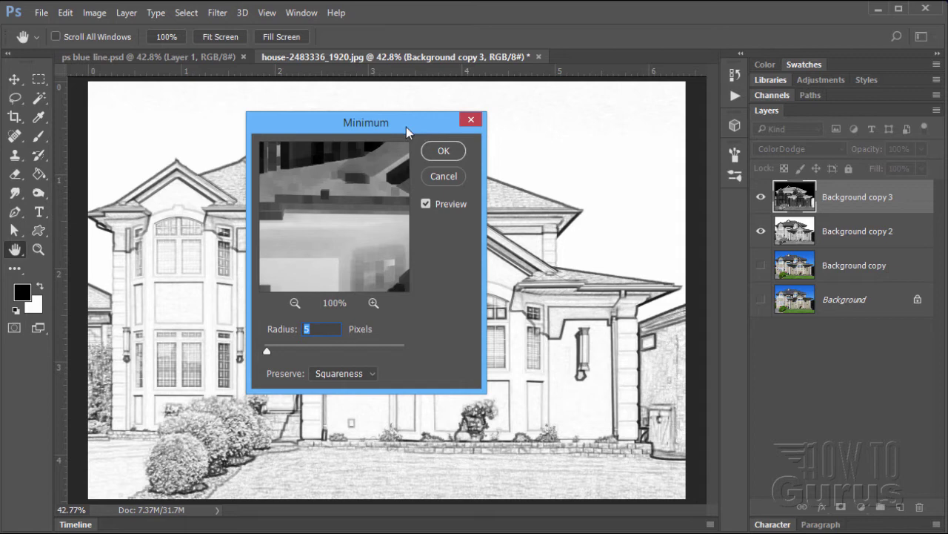
{"action": "left_click_drag", "start_coordinate": [406, 126], "coordinate": [696, 197]}
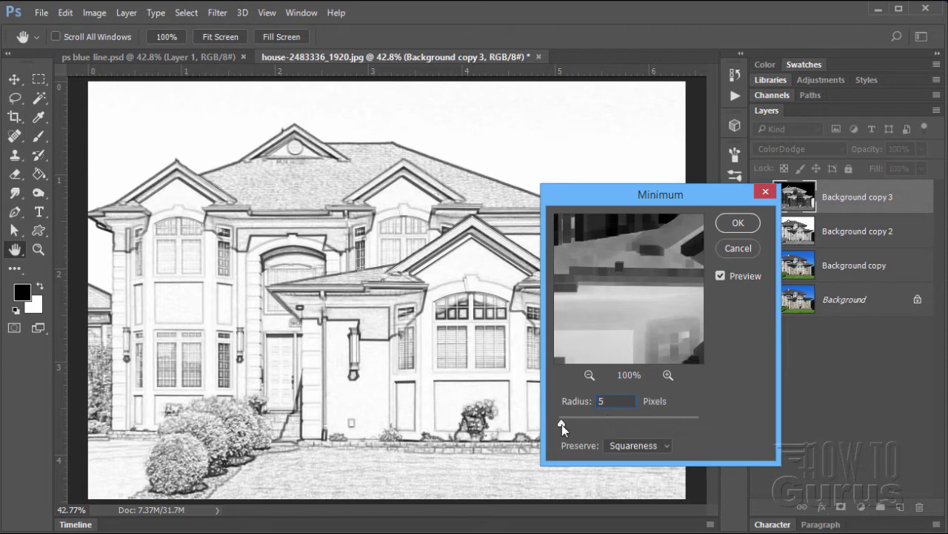
{"action": "left_click_drag", "start_coordinate": [561, 424], "coordinate": [553, 424]}
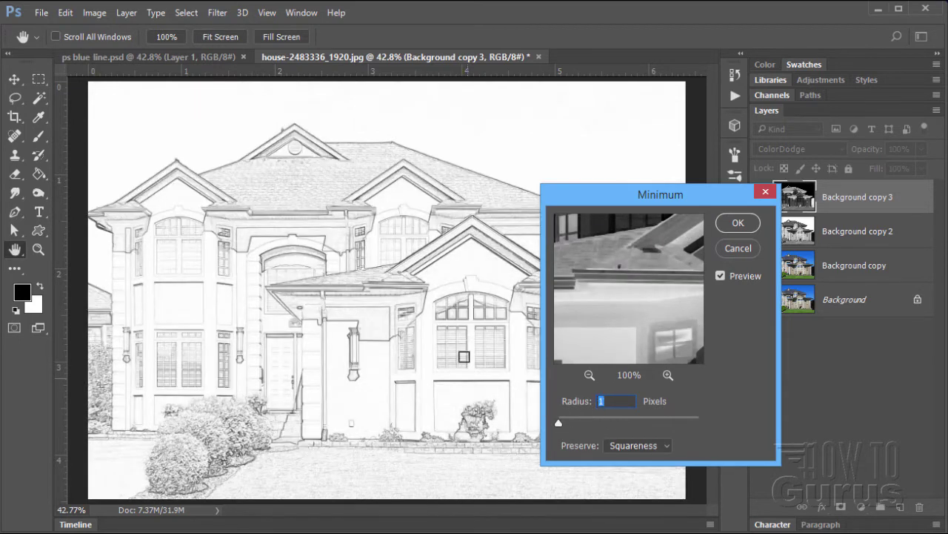
{"action": "left_click", "coordinate": [562, 423]}
{"action": "mouse_move", "coordinate": [561, 422]}
{"action": "left_mouse_down"}
{"action": "mouse_move", "coordinate": [579, 423]}
{"action": "mouse_move", "coordinate": [552, 425]}
{"action": "left_mouse_up"}
{"action": "type", "text": "5"}
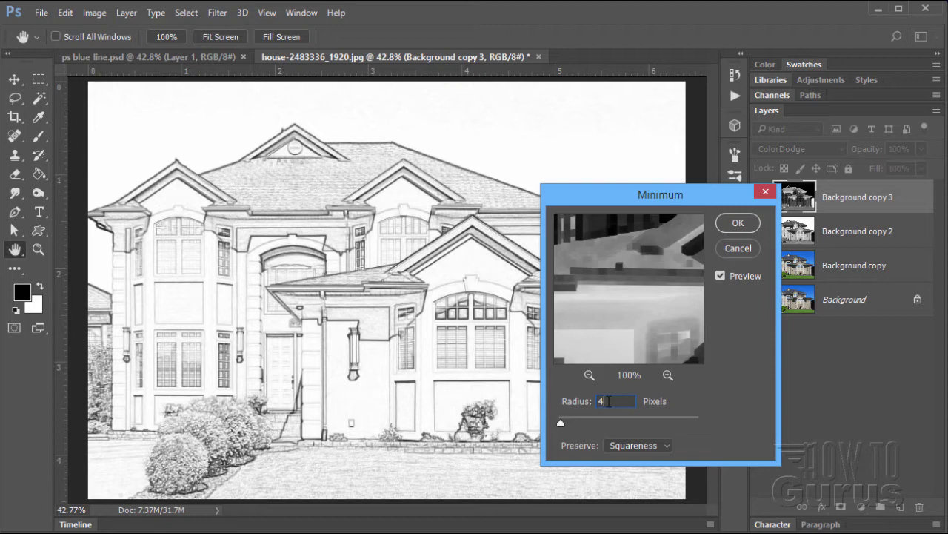
{"action": "left_click", "coordinate": [590, 402]}
{"action": "type", "text": "5"}
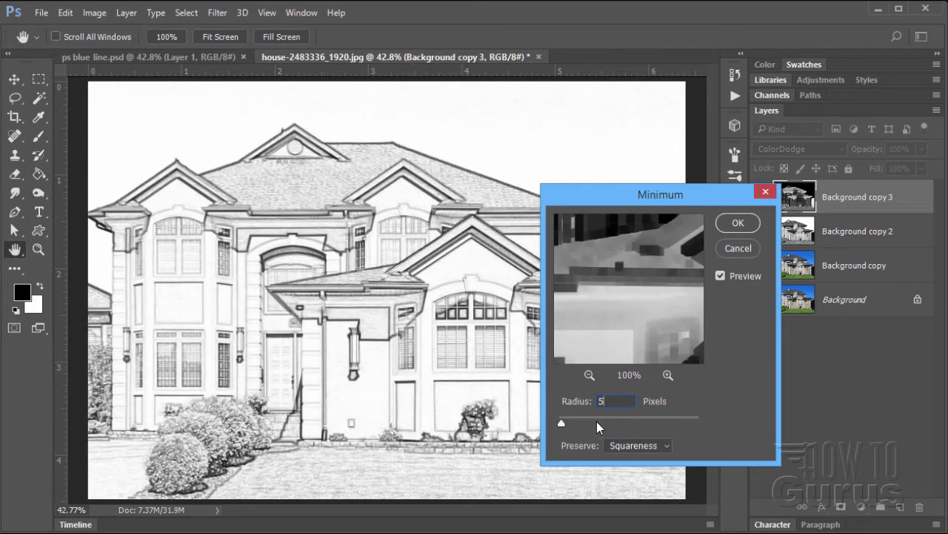
{"action": "left_click", "coordinate": [738, 224]}
{"action": "key", "text": "v"}
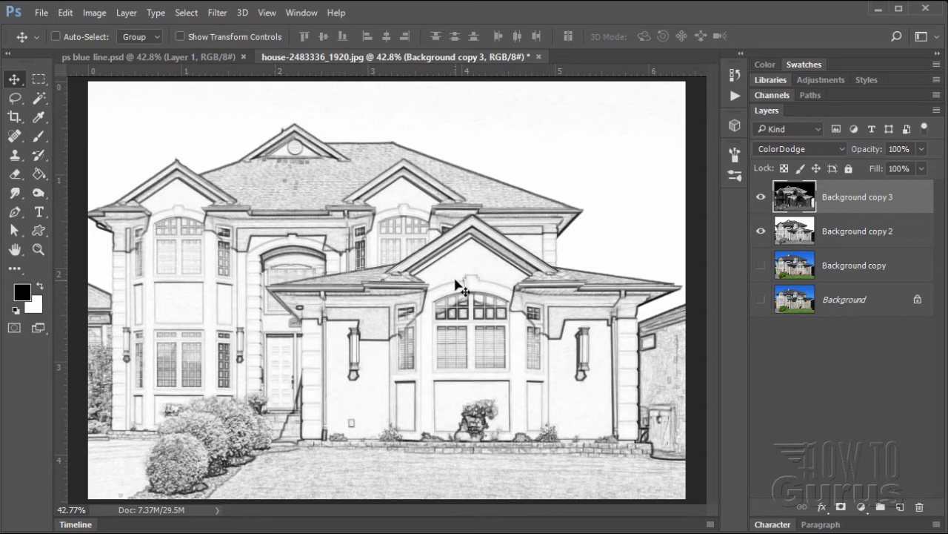
- Stamp visible layers into Layer 1 with Ctrl+Shift+Alt+E, then hide Background copy 3 and 2
{"action": "key", "text": "ctrl+shift+alt+e"}
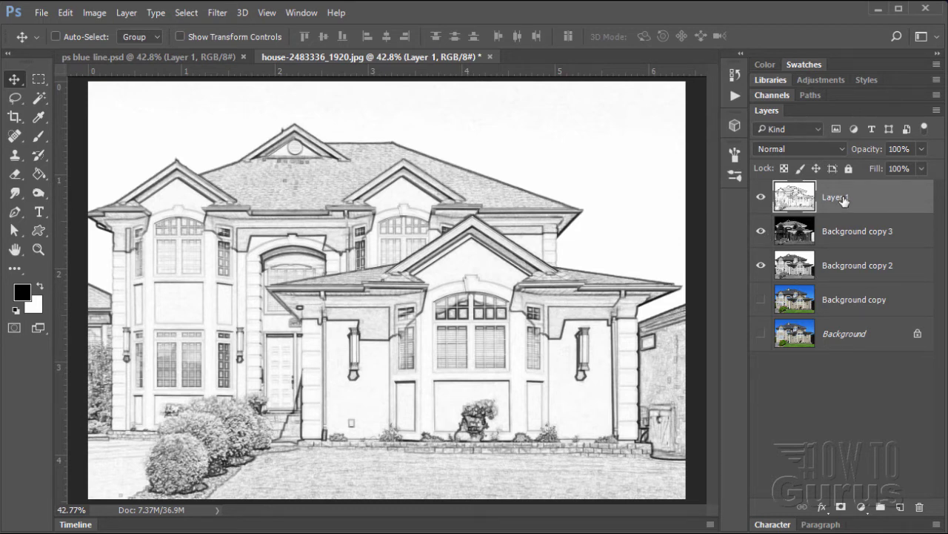
{"action": "left_click", "coordinate": [761, 231]}
{"action": "left_click", "coordinate": [761, 265]}
{"action": "left_click", "coordinate": [761, 196]}
{"action": "left_click", "coordinate": [761, 196]}
- Add a Levels 1 adjustment layer with input levels 63 / 1.40 / 255 above Layer 1
{"action": "left_click", "coordinate": [126, 14]}
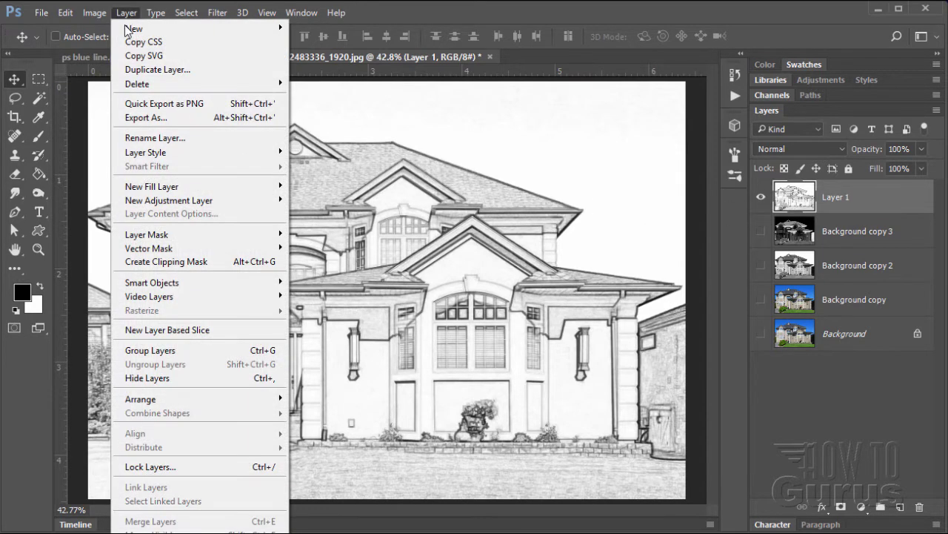
{"action": "mouse_move", "coordinate": [170, 204]}
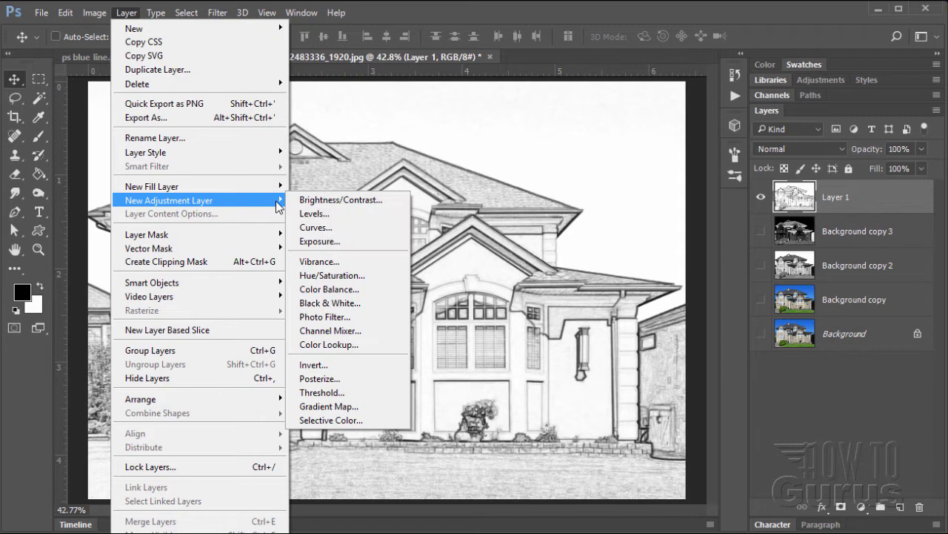
{"action": "left_click", "coordinate": [330, 215]}
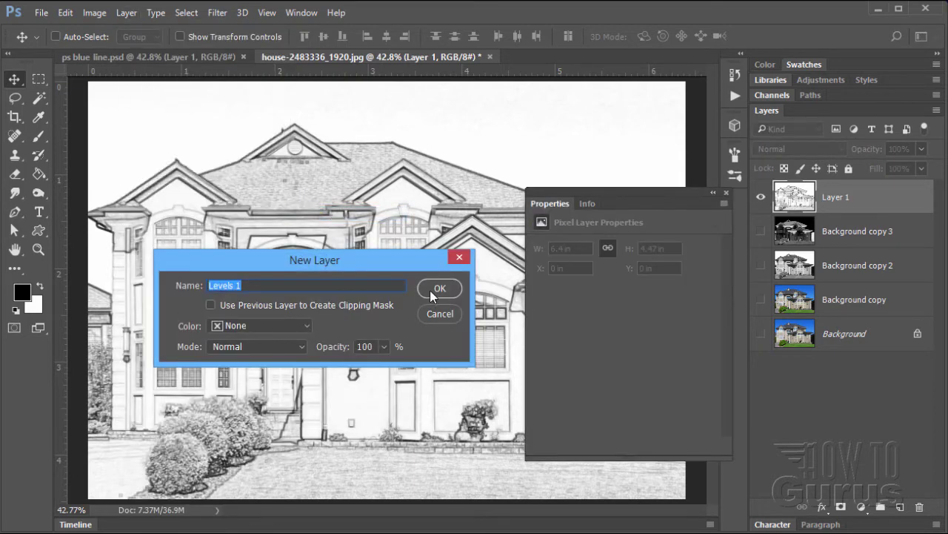
{"action": "left_click", "coordinate": [430, 290]}
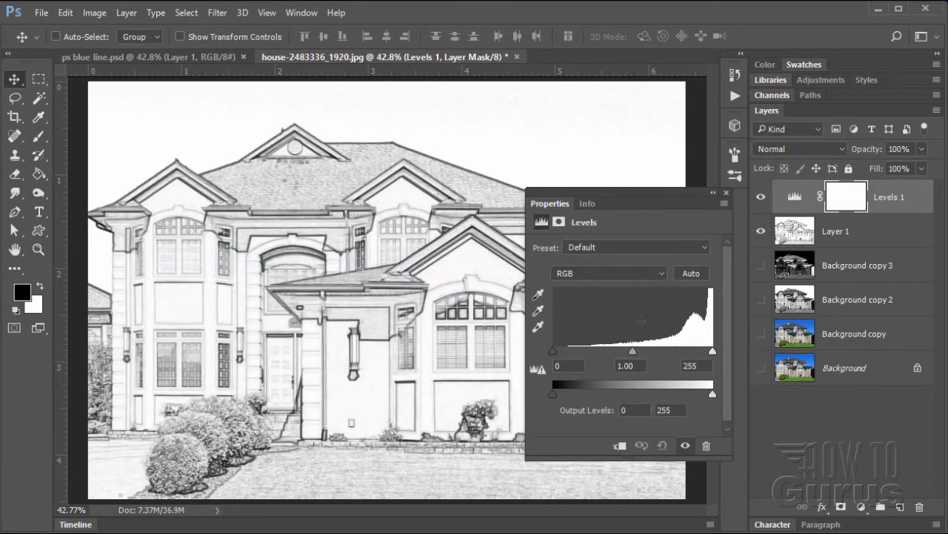
{"action": "left_click_drag", "start_coordinate": [553, 350], "coordinate": [577, 353]}
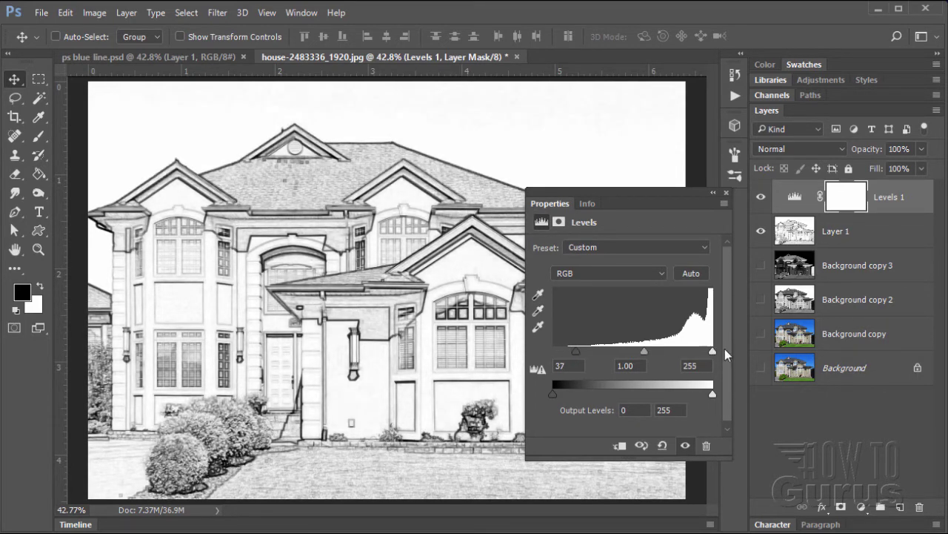
{"action": "mouse_move", "coordinate": [577, 351]}
{"action": "left_mouse_down"}
{"action": "mouse_move", "coordinate": [562, 354]}
{"action": "mouse_move", "coordinate": [580, 359]}
{"action": "left_mouse_up"}
{"action": "left_click_drag", "start_coordinate": [647, 351], "coordinate": [592, 351]}
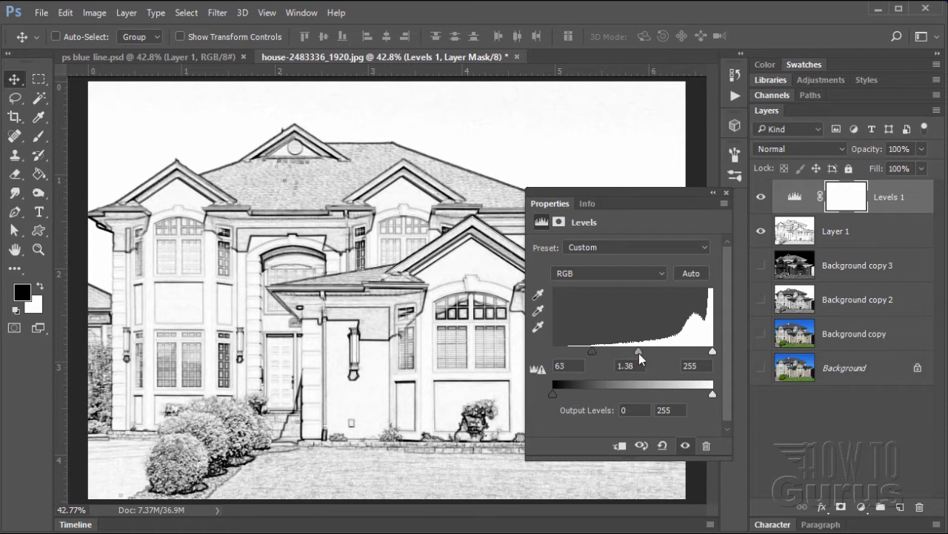
{"action": "left_click_drag", "start_coordinate": [639, 353], "coordinate": [638, 352]}
{"action": "left_click", "coordinate": [726, 193]}
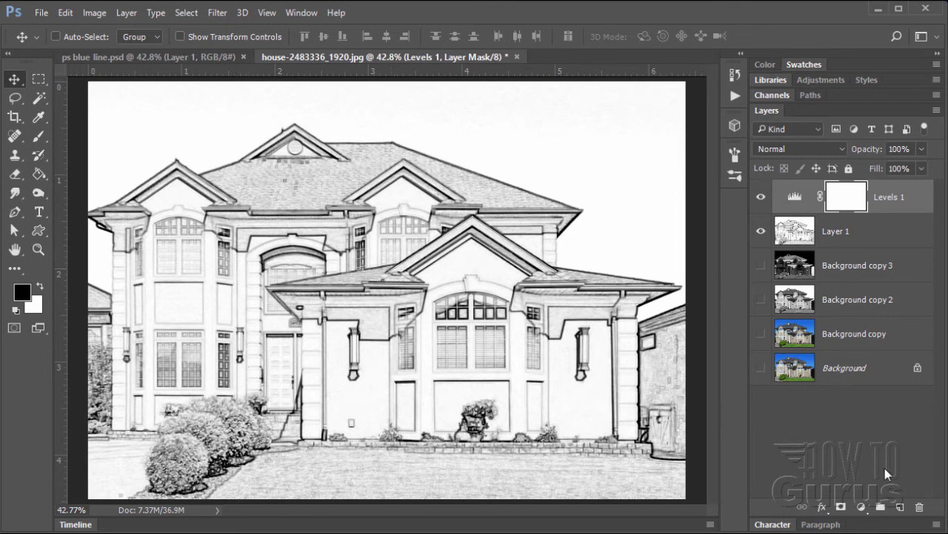
- Create an empty Layer 2 on top and set the foreground colour to hex 0134b8
{"action": "left_click", "coordinate": [900, 509]}
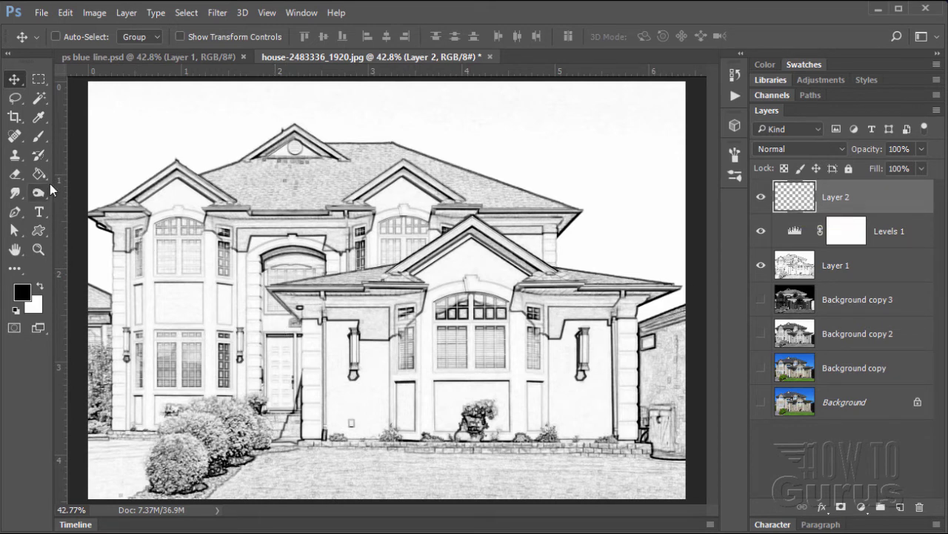
{"action": "left_click", "coordinate": [23, 294]}
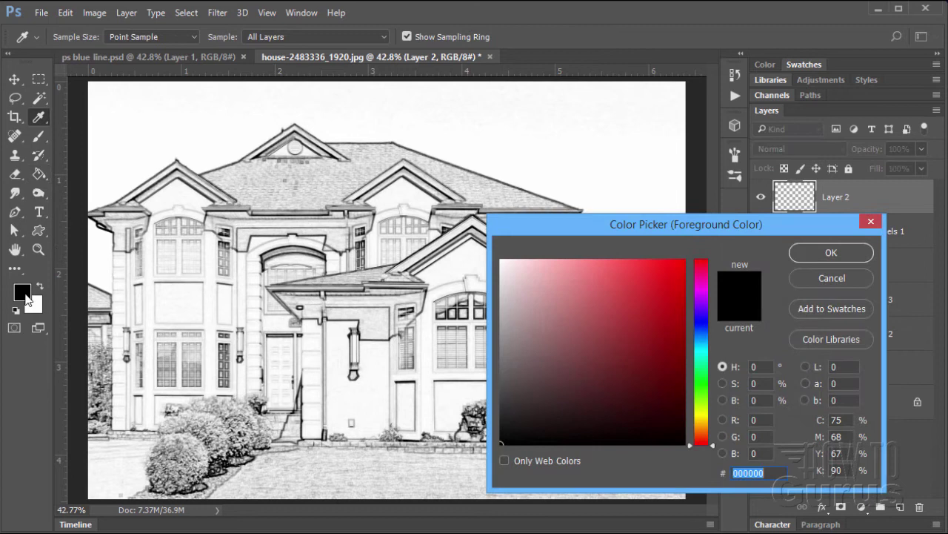
{"action": "left_click_drag", "start_coordinate": [538, 223], "coordinate": [505, 222]}
{"action": "left_click", "coordinate": [669, 326]}
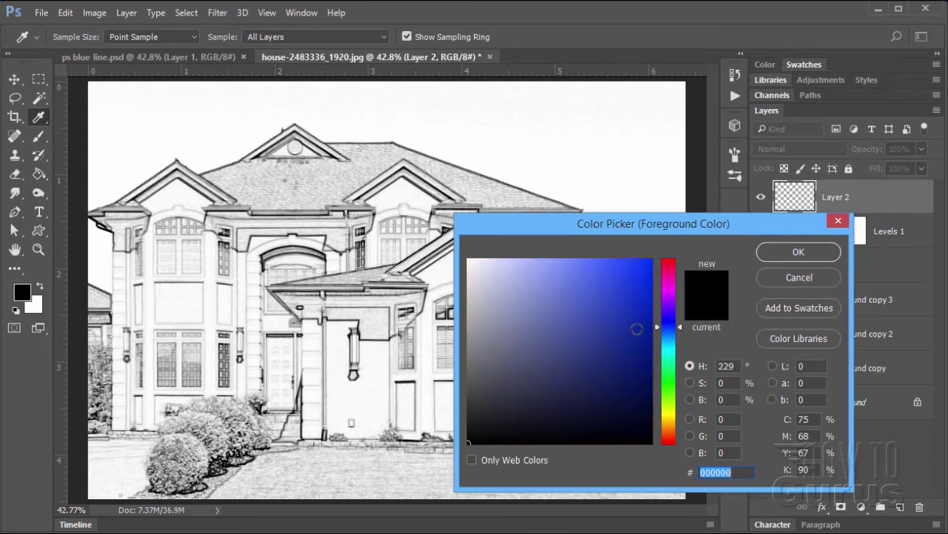
{"action": "left_click", "coordinate": [632, 315]}
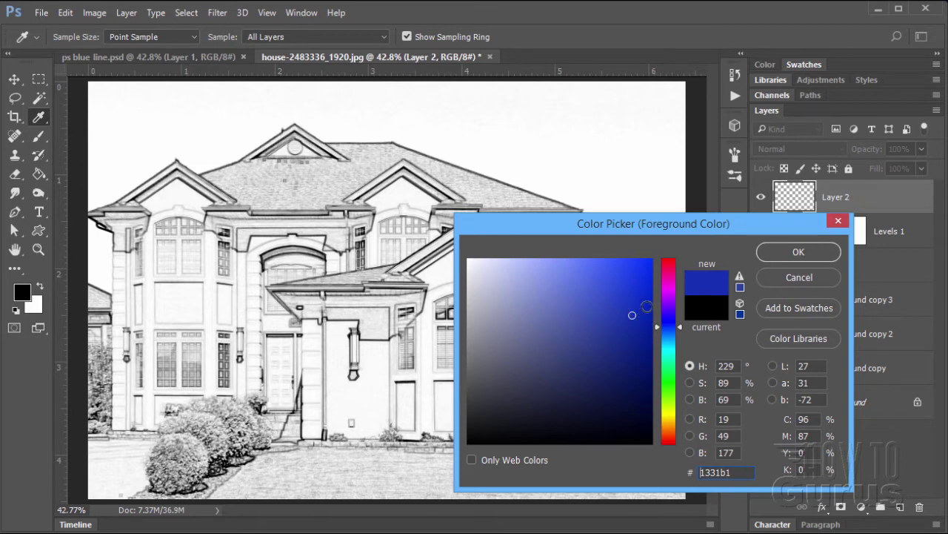
{"action": "left_click_drag", "start_coordinate": [732, 472], "coordinate": [681, 469]}
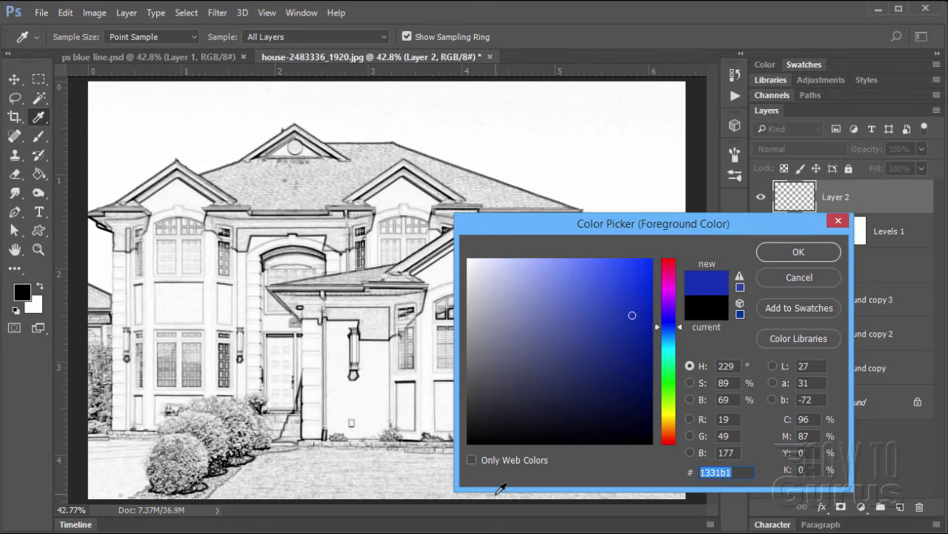
{"action": "type", "text": "0"}
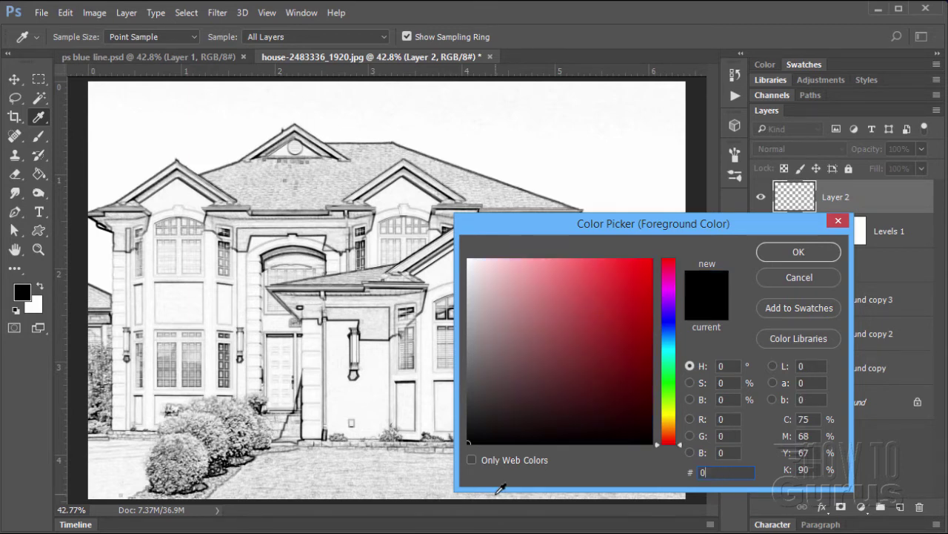
{"action": "type", "text": "13"}
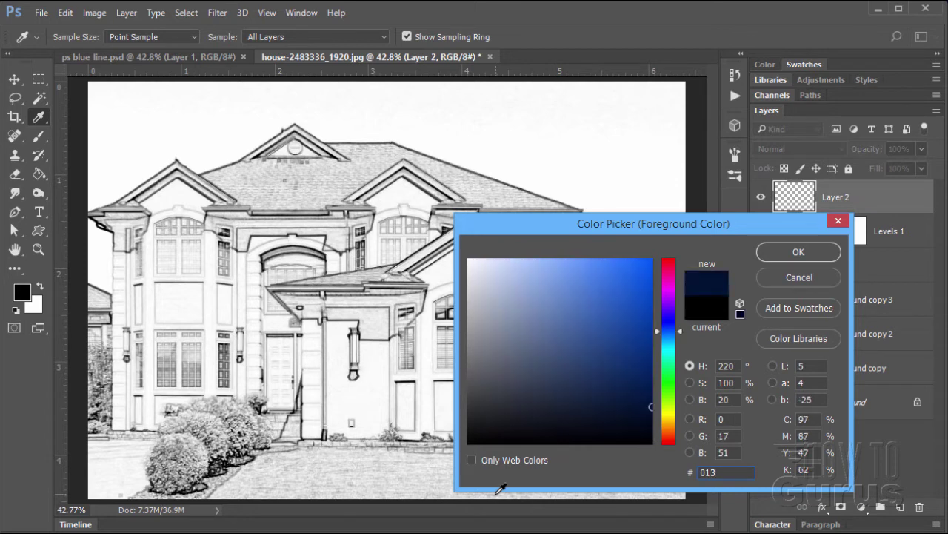
{"action": "type", "text": "4b"}
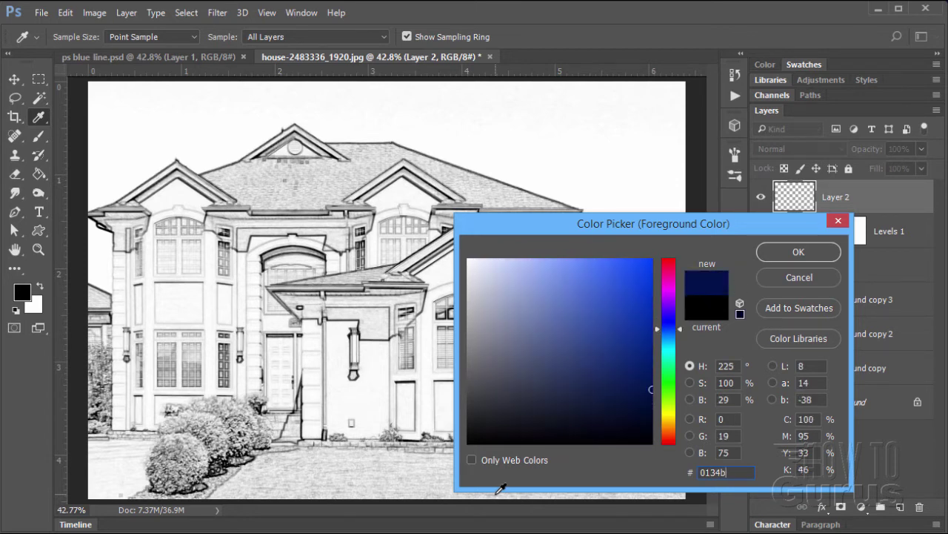
{"action": "type", "text": "8"}
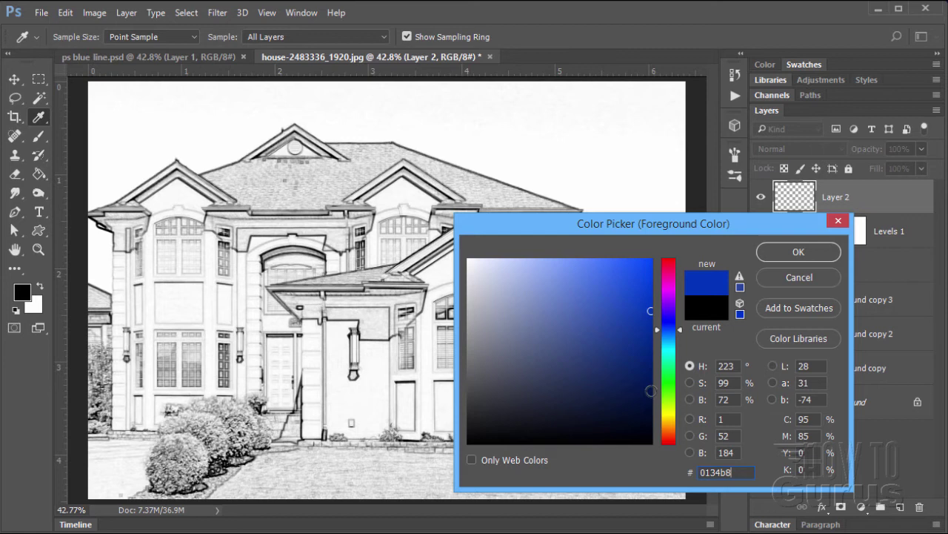
{"action": "left_click", "coordinate": [800, 253]}
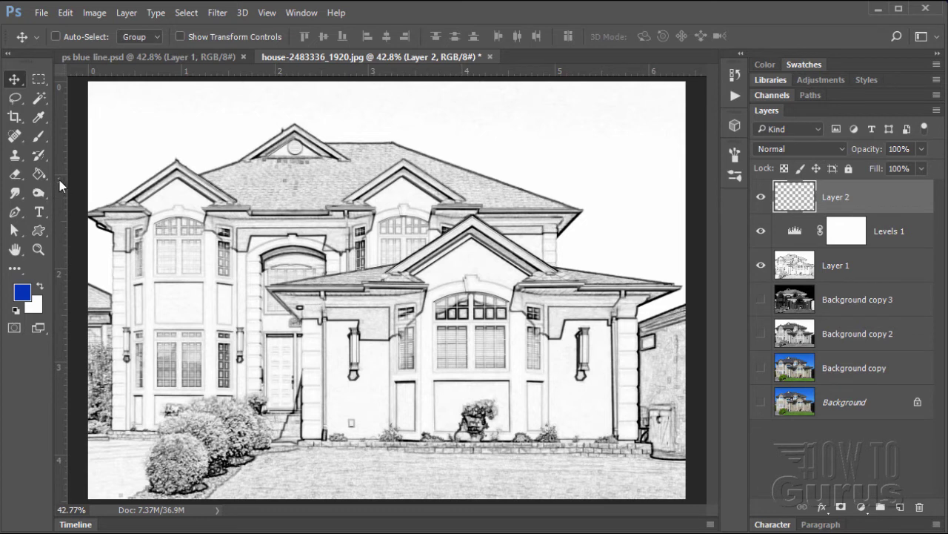
{"action": "left_click", "coordinate": [39, 175]}
- Fill Layer 2 with the 0134b8 blue and set its blend mode to Screen
{"action": "left_click", "coordinate": [255, 237]}
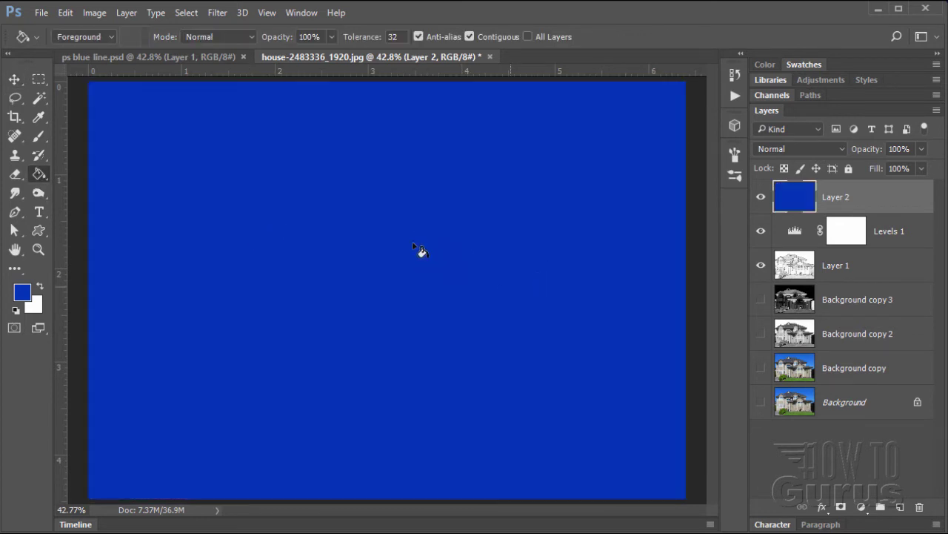
{"action": "left_click", "coordinate": [14, 79]}
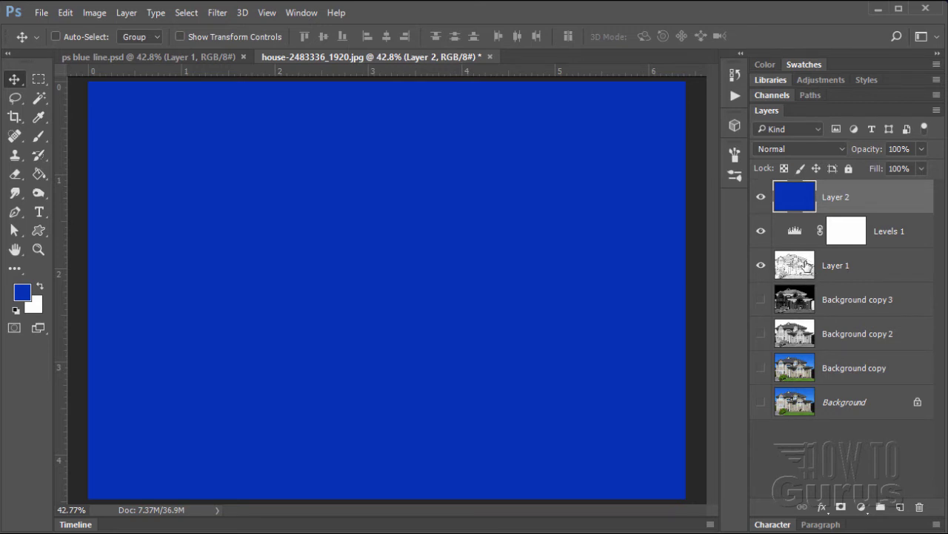
{"action": "left_click", "coordinate": [805, 147]}
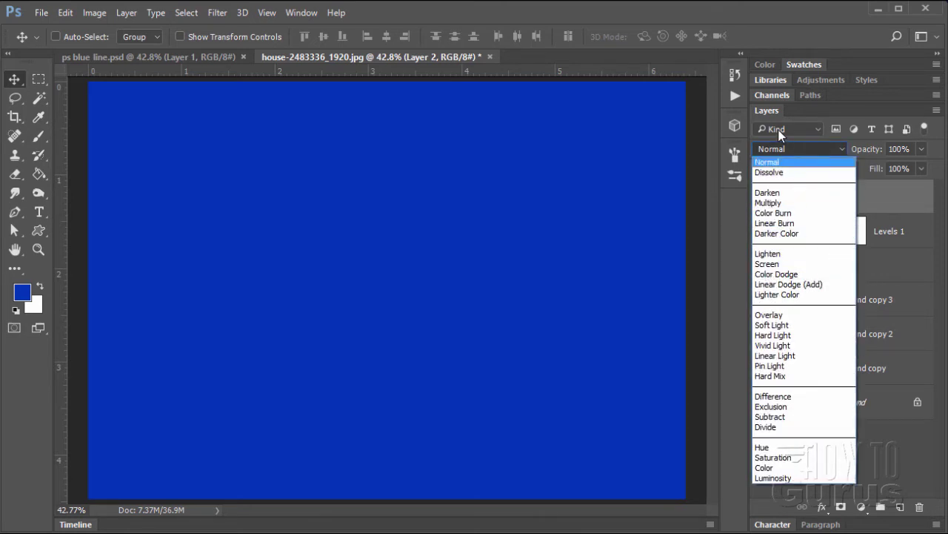
{"action": "left_click", "coordinate": [780, 152]}
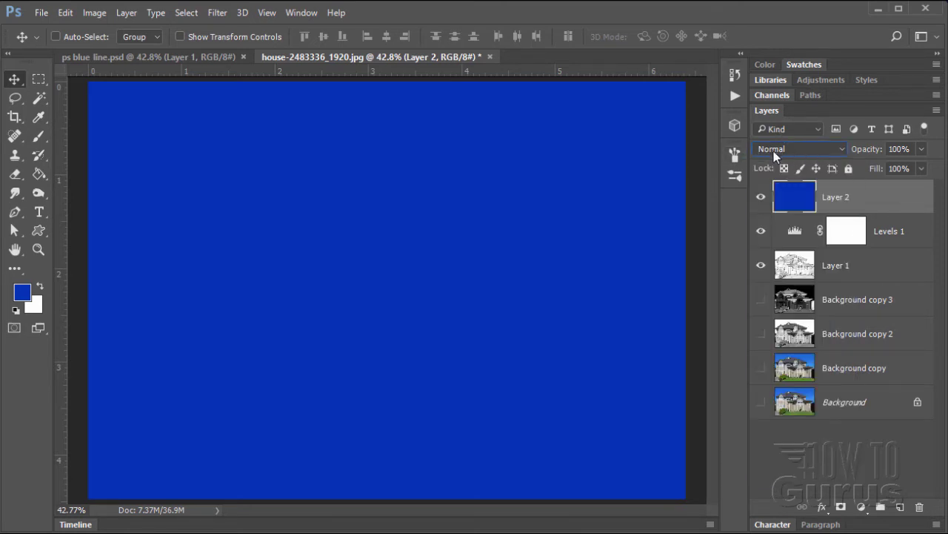
{"action": "left_click", "coordinate": [774, 153]}
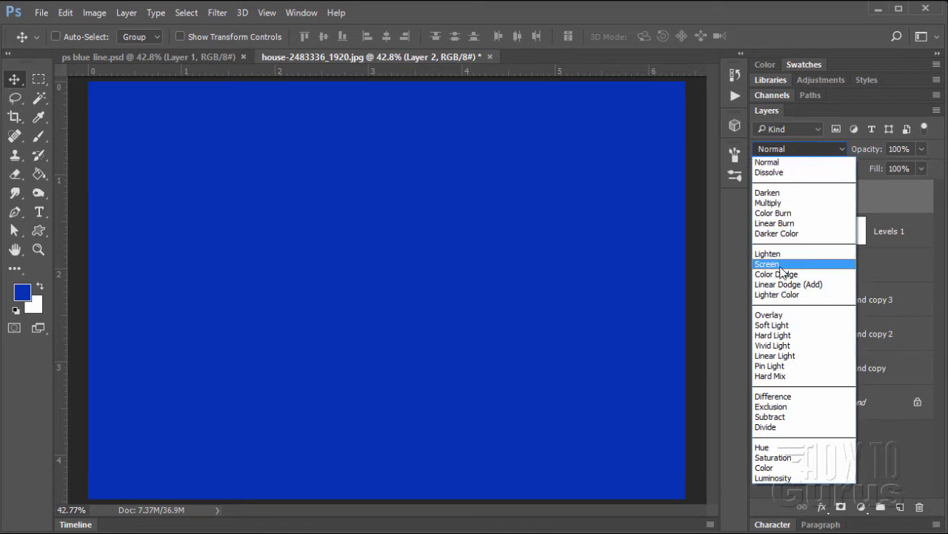
{"action": "left_click", "coordinate": [767, 264]}
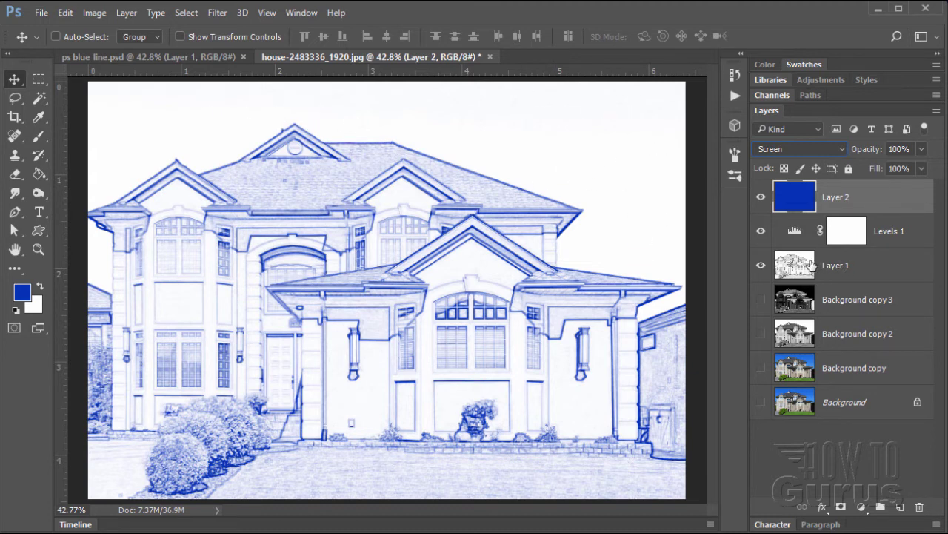
- On Layer 1, set white as the brush colour and zoom to 200% on the sky above the roof
{"action": "left_click", "coordinate": [879, 269]}
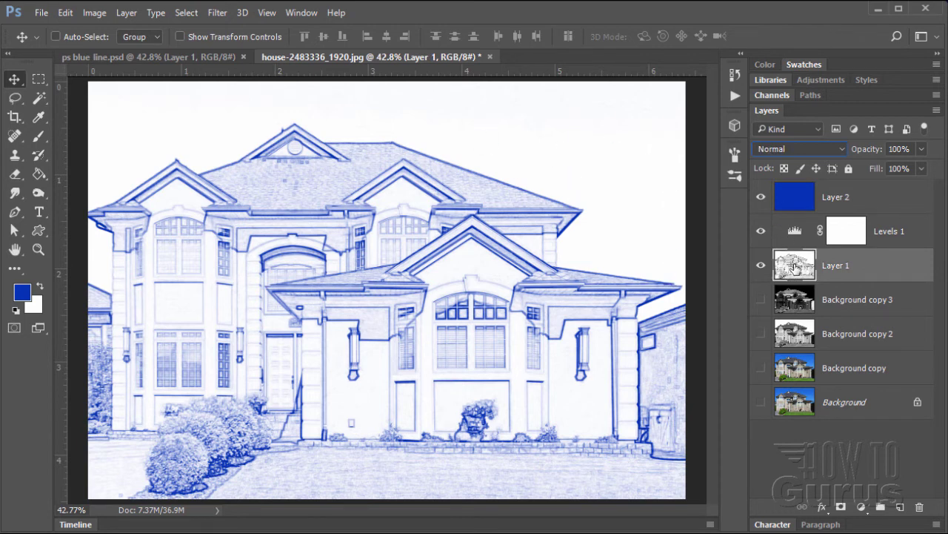
{"action": "key", "text": "x"}
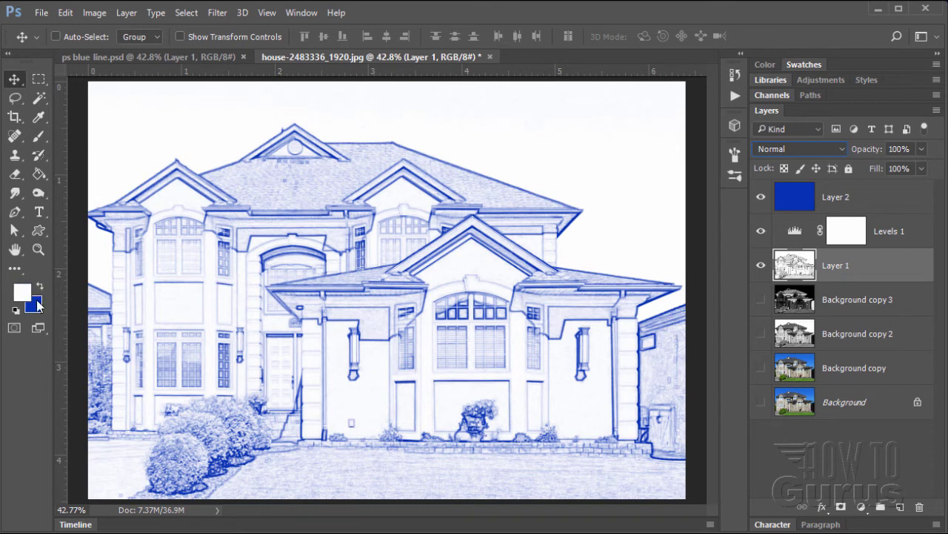
{"action": "left_click", "coordinate": [39, 136]}
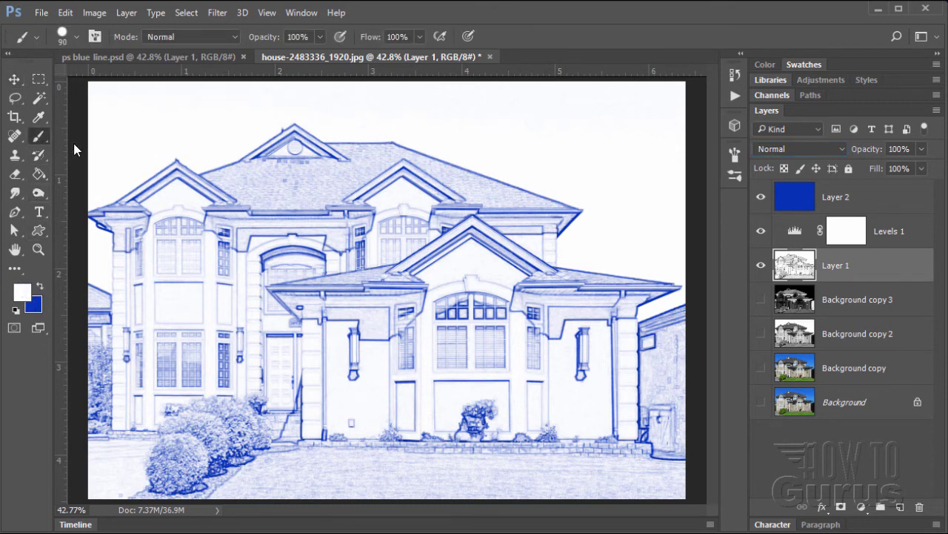
{"action": "left_click", "coordinate": [39, 248]}
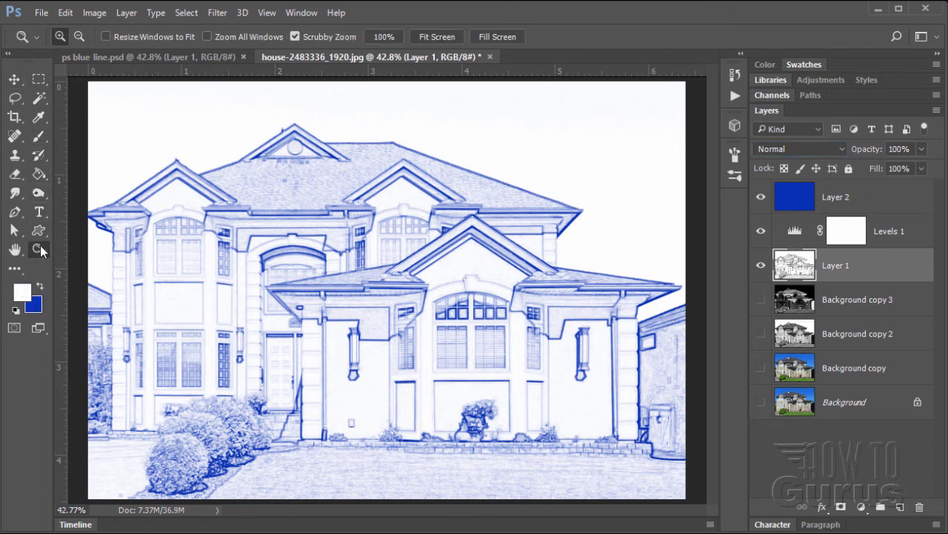
{"action": "left_click", "coordinate": [99, 190]}
{"action": "left_click", "coordinate": [101, 190]}
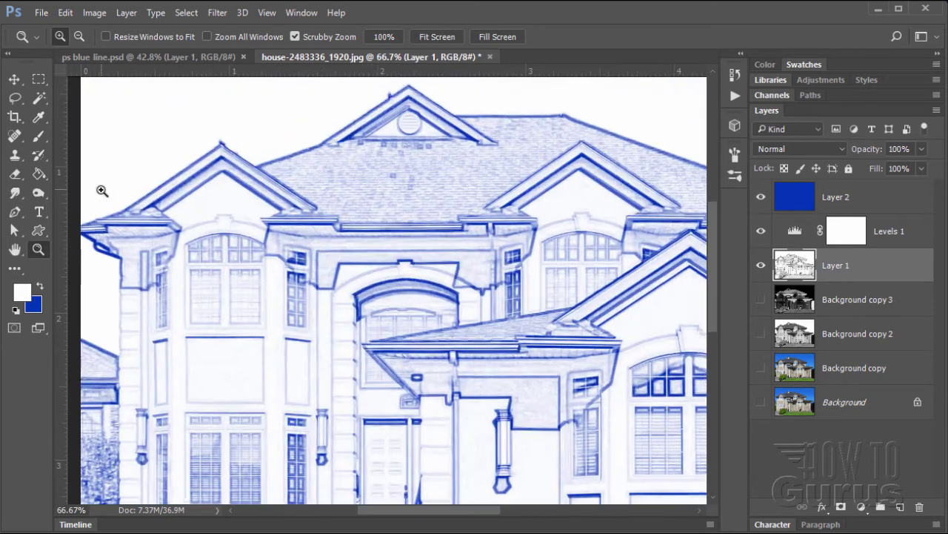
{"action": "left_click", "coordinate": [100, 191]}
{"action": "left_click", "coordinate": [116, 185]}
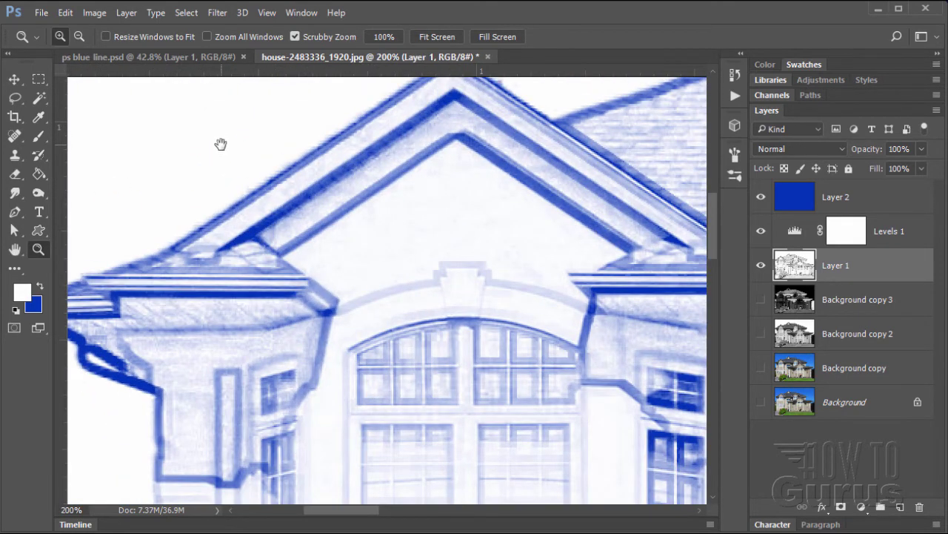
{"action": "left_click_drag", "start_coordinate": [221, 143], "coordinate": [258, 348]}
{"action": "left_click_drag", "start_coordinate": [222, 197], "coordinate": [238, 318]}
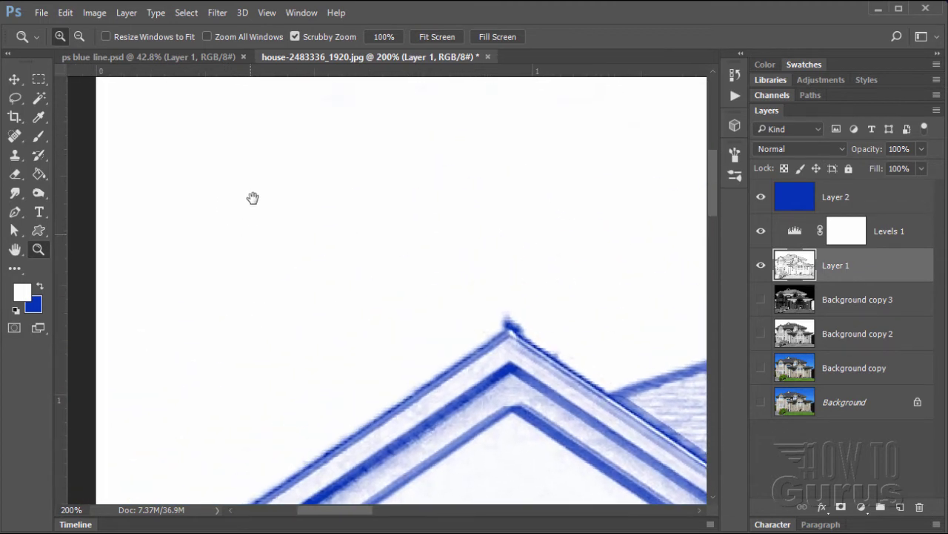
{"action": "left_click_drag", "start_coordinate": [252, 198], "coordinate": [245, 346]}
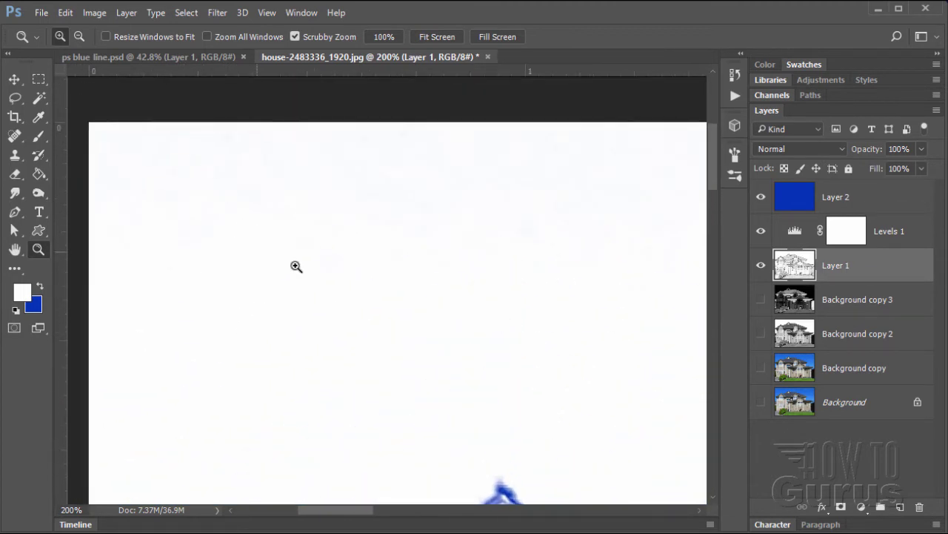
- Paint white over the faint blue texture in the sky along the roofline
{"action": "left_click", "coordinate": [39, 136]}
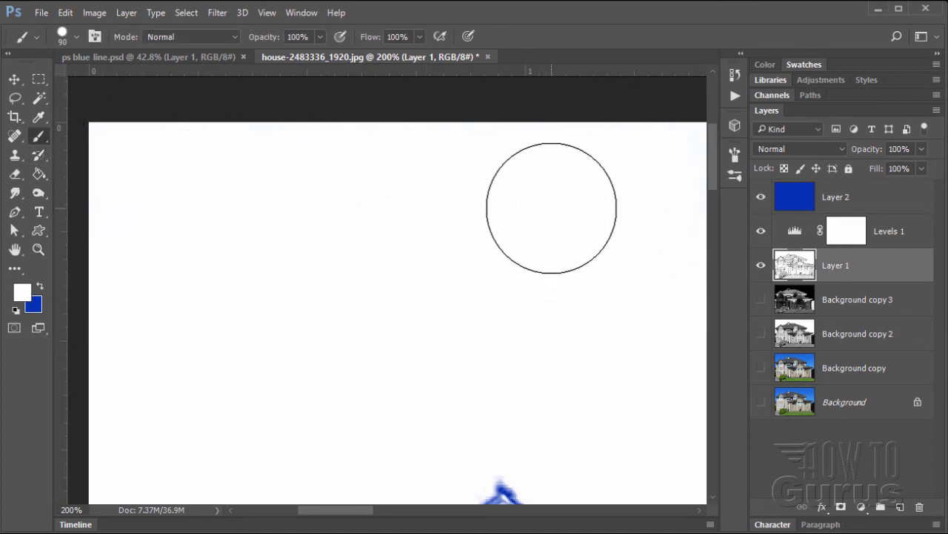
{"action": "mouse_move", "coordinate": [612, 203]}
{"action": "left_mouse_down"}
{"action": "mouse_move", "coordinate": [447, 208]}
{"action": "mouse_move", "coordinate": [158, 176]}
{"action": "mouse_move", "coordinate": [190, 155]}
{"action": "left_mouse_up"}
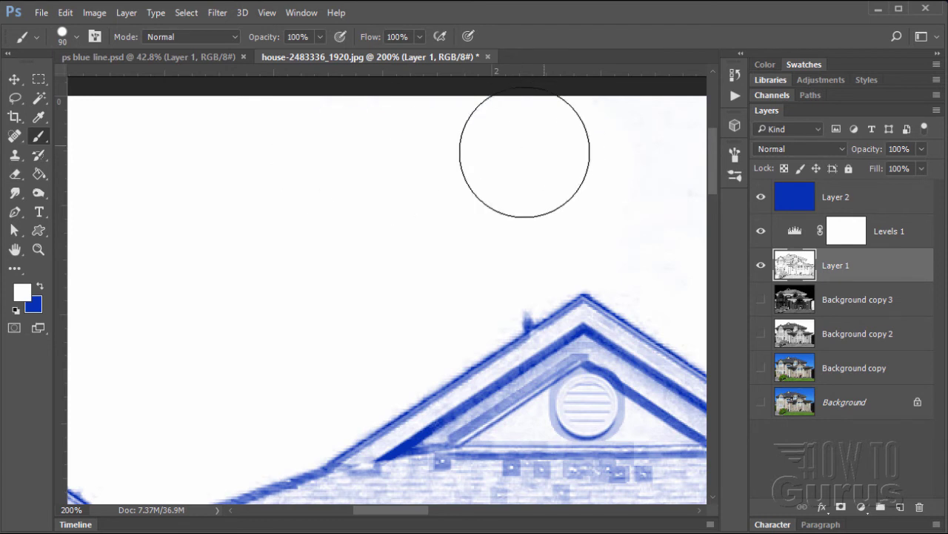
{"action": "left_click_drag", "start_coordinate": [469, 200], "coordinate": [216, 180]}
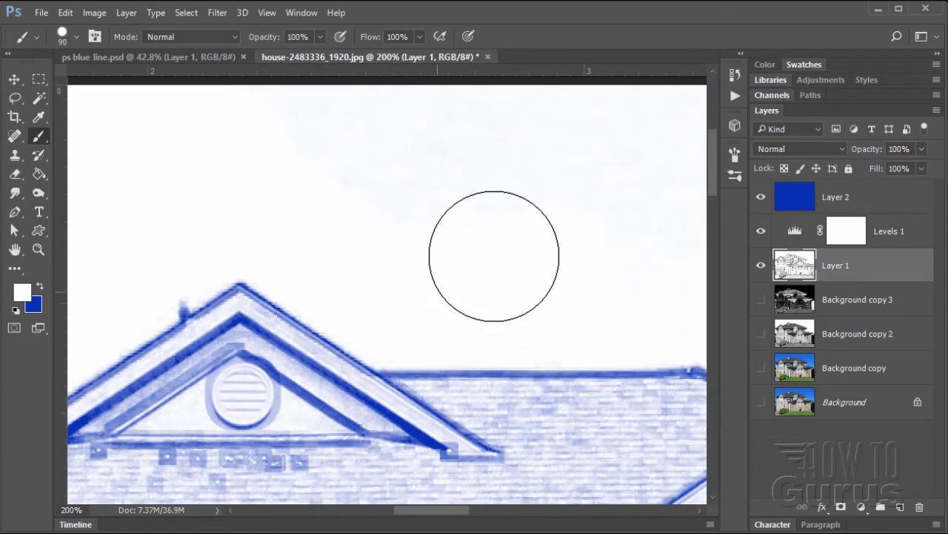
{"action": "mouse_move", "coordinate": [494, 256]}
{"action": "left_mouse_down"}
{"action": "mouse_move", "coordinate": [404, 114]}
{"action": "mouse_move", "coordinate": [455, 123]}
{"action": "left_mouse_up"}
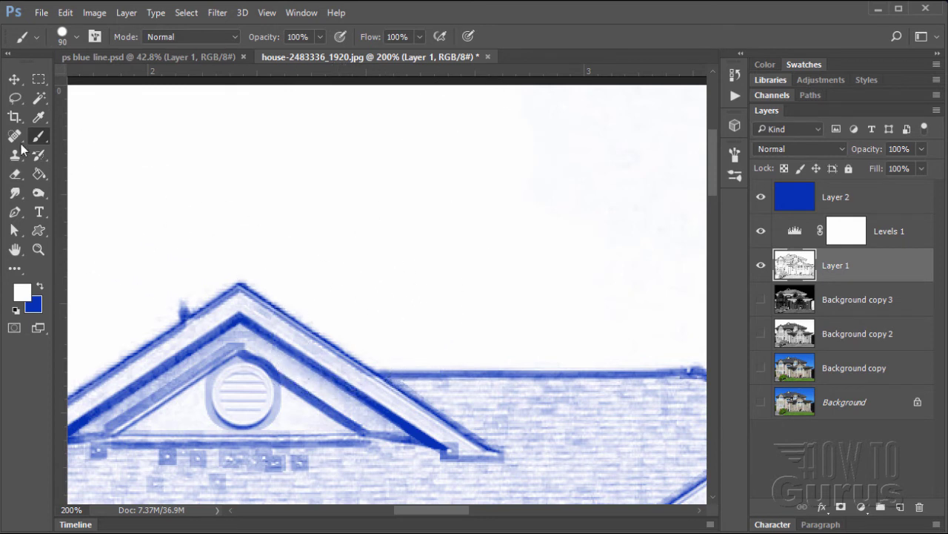
{"action": "left_click", "coordinate": [15, 79]}
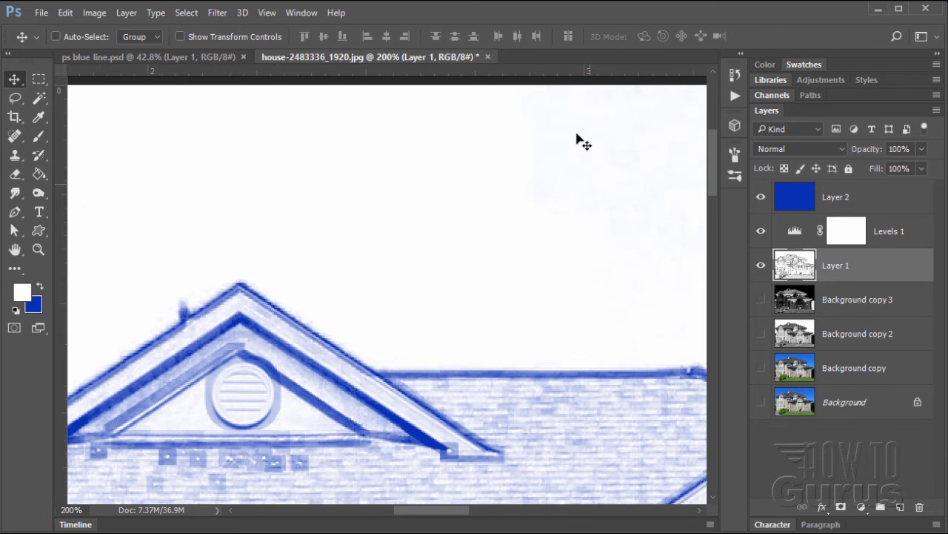
{"action": "left_click", "coordinate": [39, 135]}
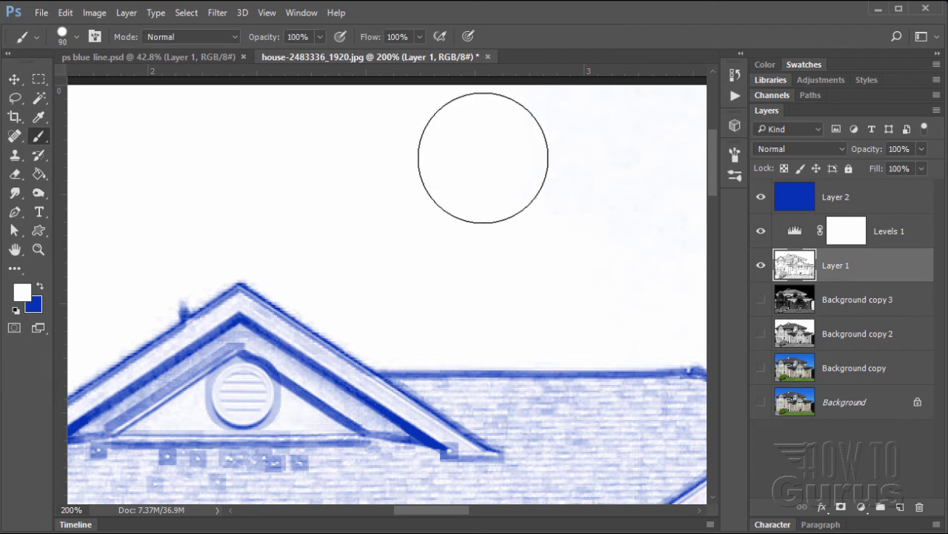
{"action": "left_click_drag", "start_coordinate": [595, 222], "coordinate": [171, 214]}
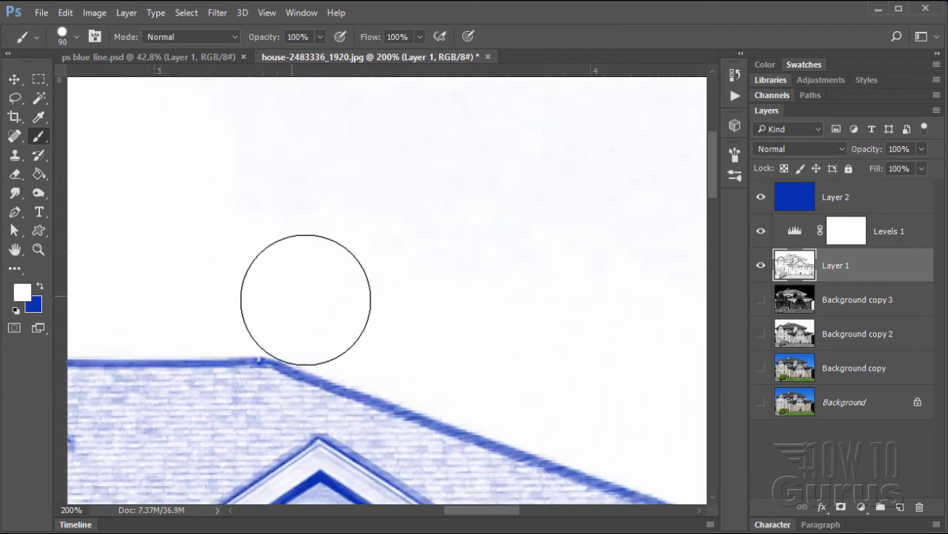
{"action": "mouse_move", "coordinate": [382, 323]}
{"action": "left_mouse_down"}
{"action": "mouse_move", "coordinate": [407, 333]}
{"action": "mouse_move", "coordinate": [489, 290]}
{"action": "mouse_move", "coordinate": [257, 197]}
{"action": "mouse_move", "coordinate": [212, 138]}
{"action": "mouse_move", "coordinate": [254, 129]}
{"action": "mouse_move", "coordinate": [592, 160]}
{"action": "mouse_move", "coordinate": [632, 210]}
{"action": "left_mouse_up"}
- Wipe the remaining faint grey marks along the top and right of the sky to white
{"action": "left_click_drag", "start_coordinate": [541, 284], "coordinate": [259, 249]}
{"action": "scroll", "coordinate": [414, 227], "scroll_direction": "up", "scroll_amount": 3}
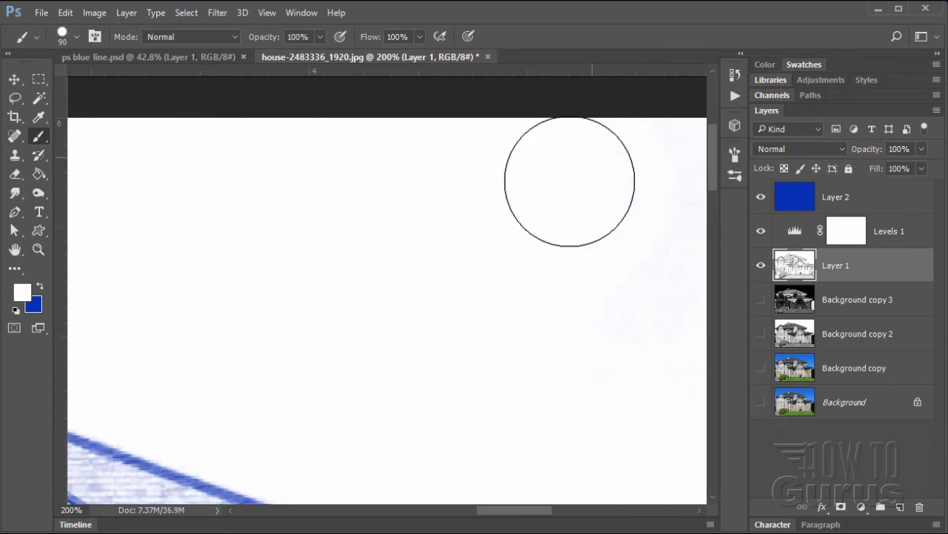
{"action": "left_click_drag", "start_coordinate": [415, 281], "coordinate": [241, 255]}
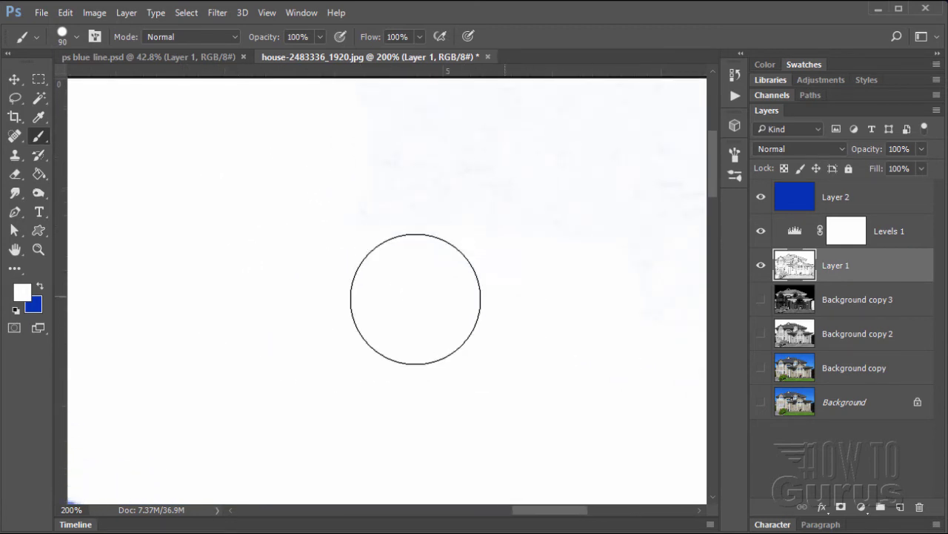
{"action": "left_click_drag", "start_coordinate": [400, 299], "coordinate": [468, 165]}
{"action": "mouse_move", "coordinate": [343, 175]}
{"action": "left_mouse_down"}
{"action": "mouse_move", "coordinate": [315, 229]}
{"action": "mouse_move", "coordinate": [144, 197]}
{"action": "left_mouse_up"}
{"action": "mouse_move", "coordinate": [250, 214]}
{"action": "left_mouse_down"}
{"action": "mouse_move", "coordinate": [180, 204]}
{"action": "mouse_move", "coordinate": [558, 127]}
{"action": "mouse_move", "coordinate": [508, 243]}
{"action": "mouse_move", "coordinate": [539, 326]}
{"action": "left_mouse_up"}
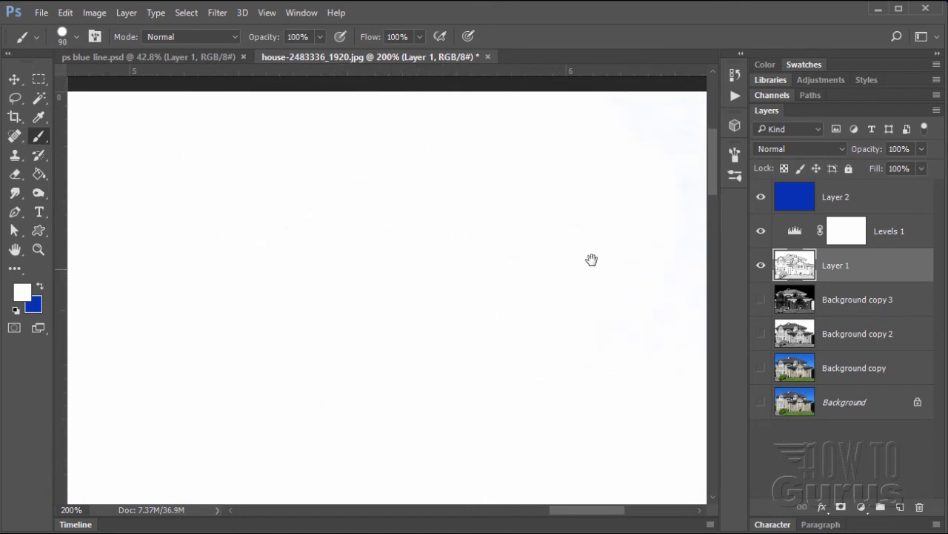
{"action": "left_click_drag", "start_coordinate": [593, 260], "coordinate": [373, 282]}
{"action": "mouse_move", "coordinate": [466, 159]}
{"action": "left_mouse_down"}
{"action": "mouse_move", "coordinate": [411, 284]}
{"action": "mouse_move", "coordinate": [428, 360]}
{"action": "mouse_move", "coordinate": [508, 247]}
{"action": "mouse_move", "coordinate": [467, 141]}
{"action": "left_mouse_up"}
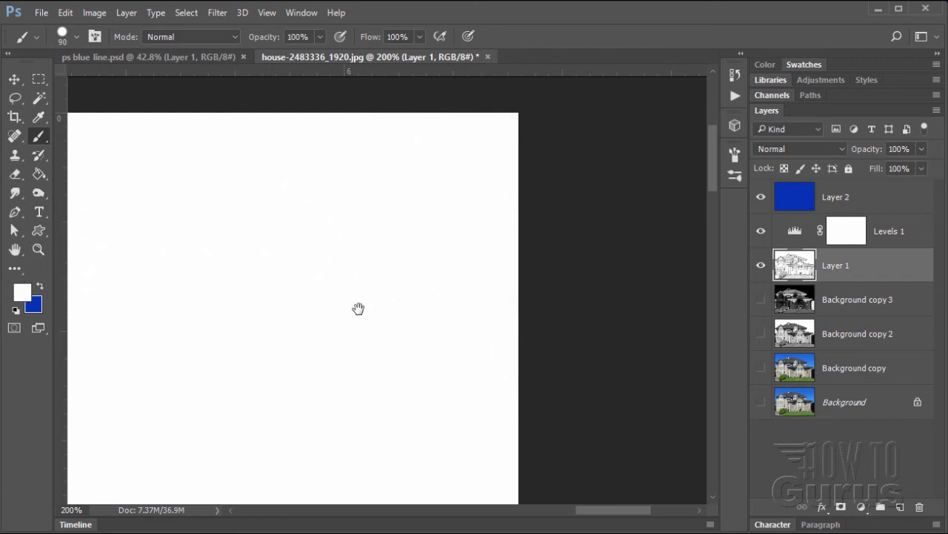
{"action": "left_click_drag", "start_coordinate": [358, 309], "coordinate": [383, 183]}
{"action": "left_click_drag", "start_coordinate": [343, 319], "coordinate": [158, 273]}
{"action": "left_click", "coordinate": [39, 250]}
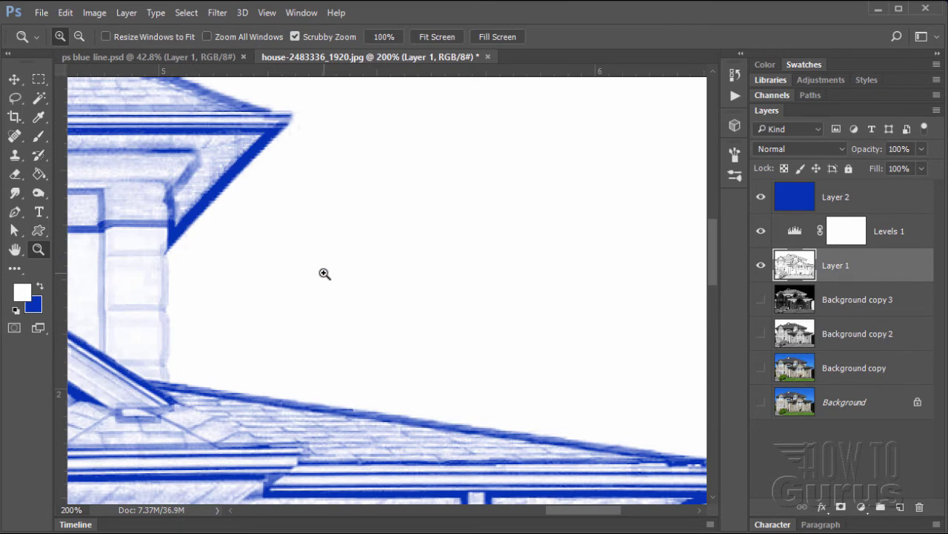
{"action": "left_click", "coordinate": [320, 276]}
- Fit the whole image in the window and switch to the Move tool
{"action": "left_click", "coordinate": [435, 37]}
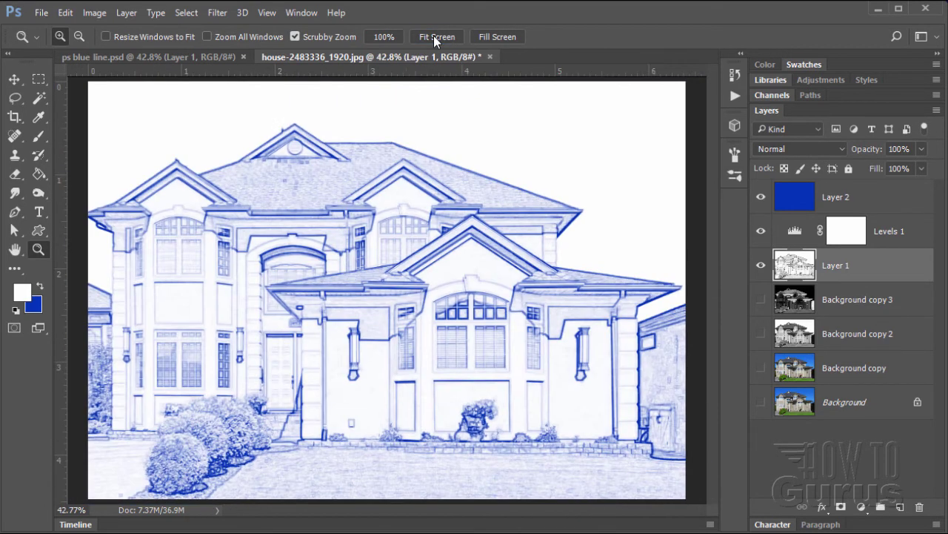
{"action": "left_click", "coordinate": [15, 79]}
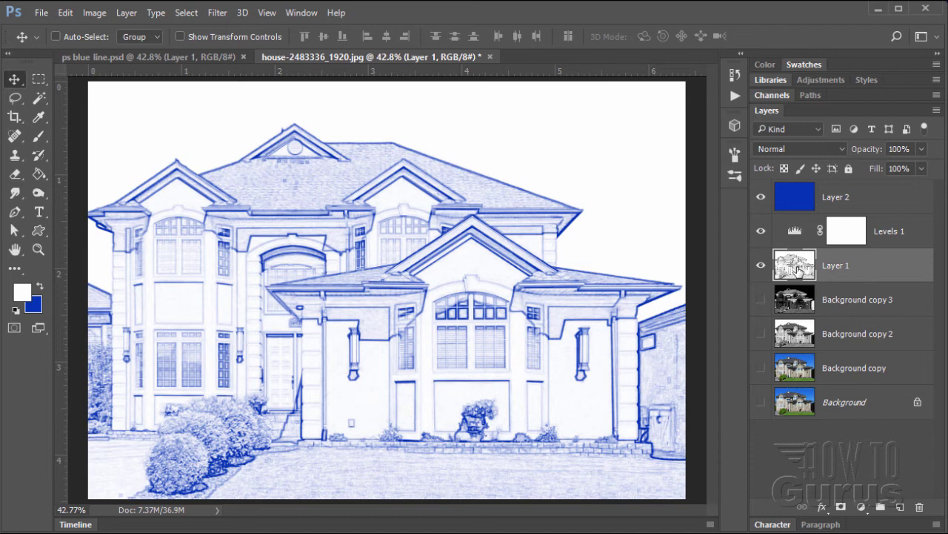
- Add a new layer above Layer 1 and fill it with white
{"action": "left_click", "coordinate": [899, 508]}
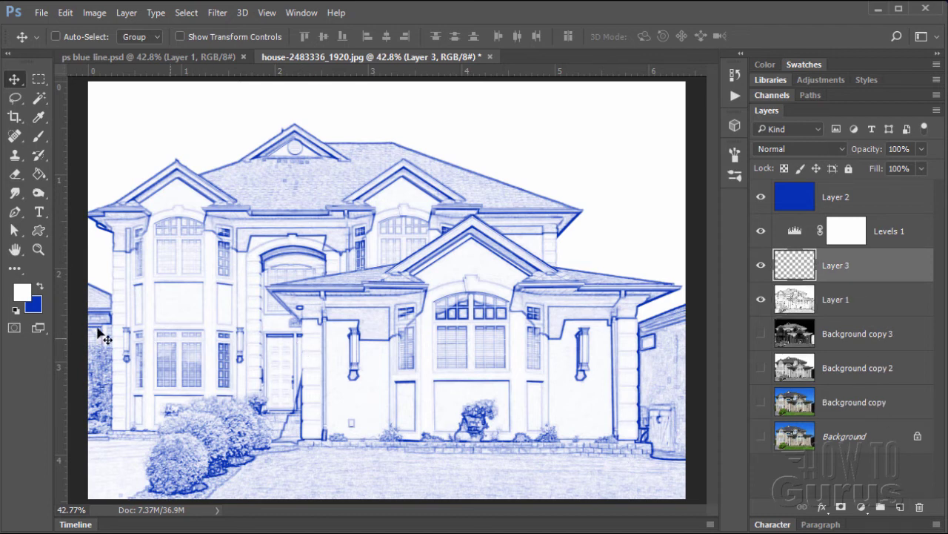
{"action": "left_click", "coordinate": [40, 174]}
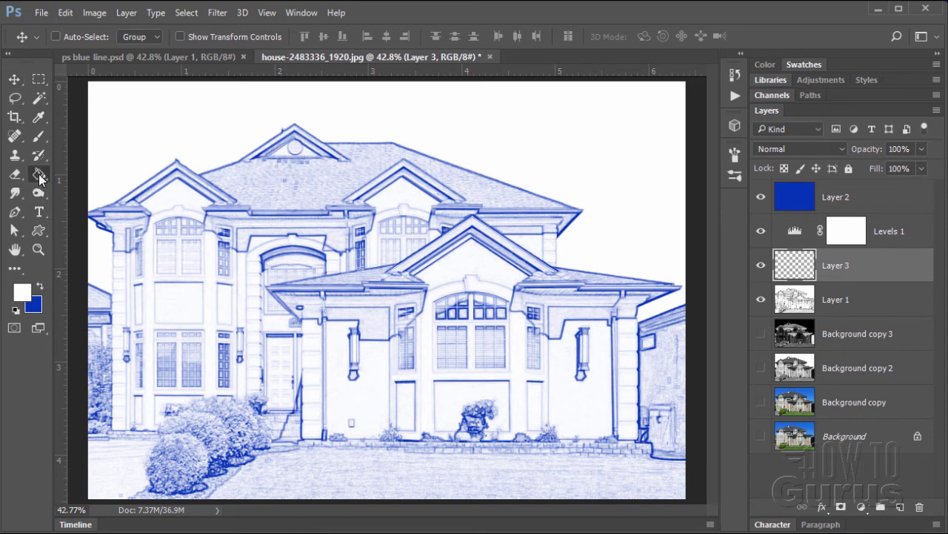
{"action": "left_click", "coordinate": [166, 172]}
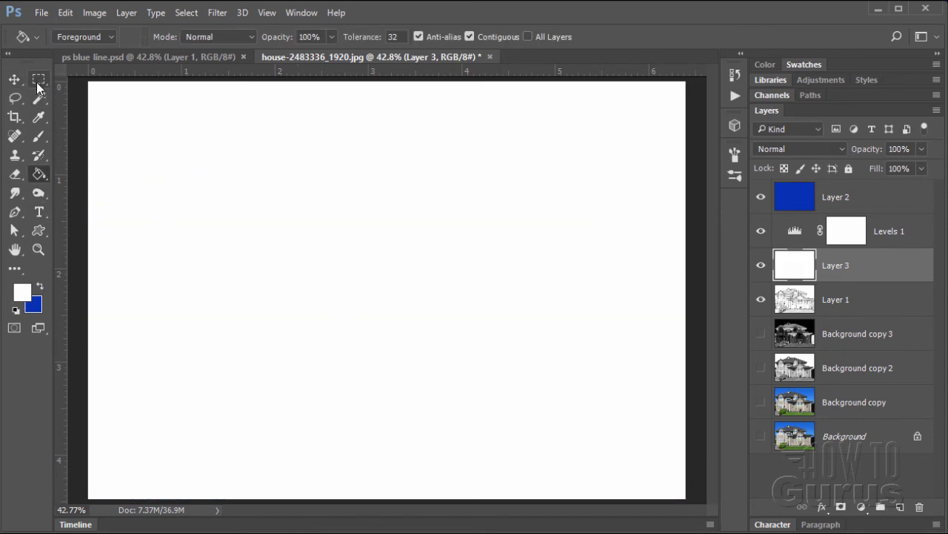
- Select all of Layer 3's pixels and open the Select menu
{"action": "left_click", "coordinate": [14, 79]}
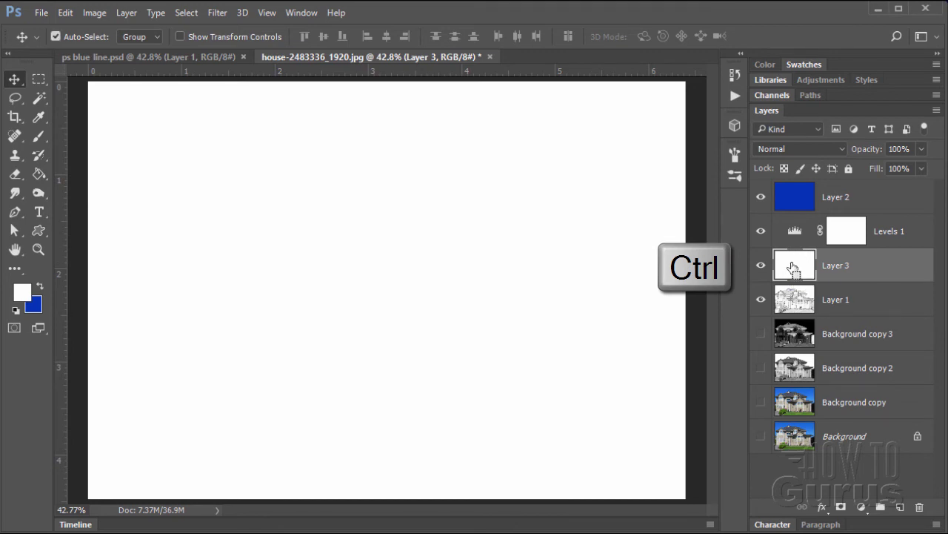
{"action": "left_click", "coordinate": [790, 270], "text": "ctrl"}
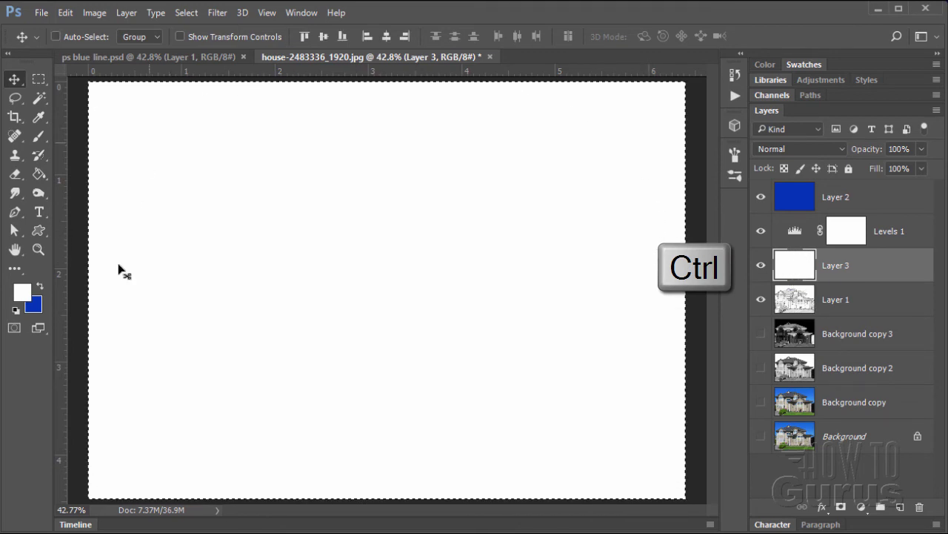
{"action": "left_click", "coordinate": [187, 13]}
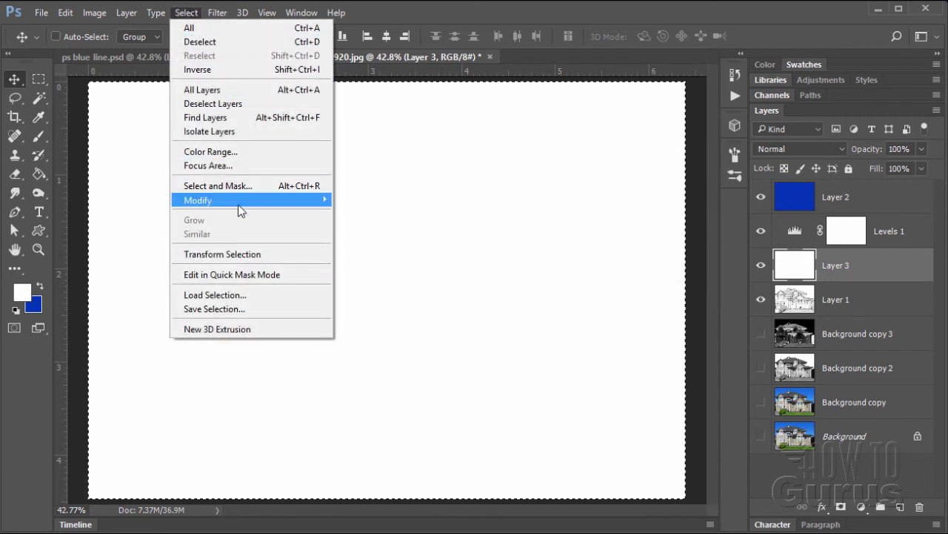
- Contract the selection by 50 px, delete the white centre, then deselect
{"action": "mouse_move", "coordinate": [232, 200]}
{"action": "left_click", "coordinate": [390, 241]}
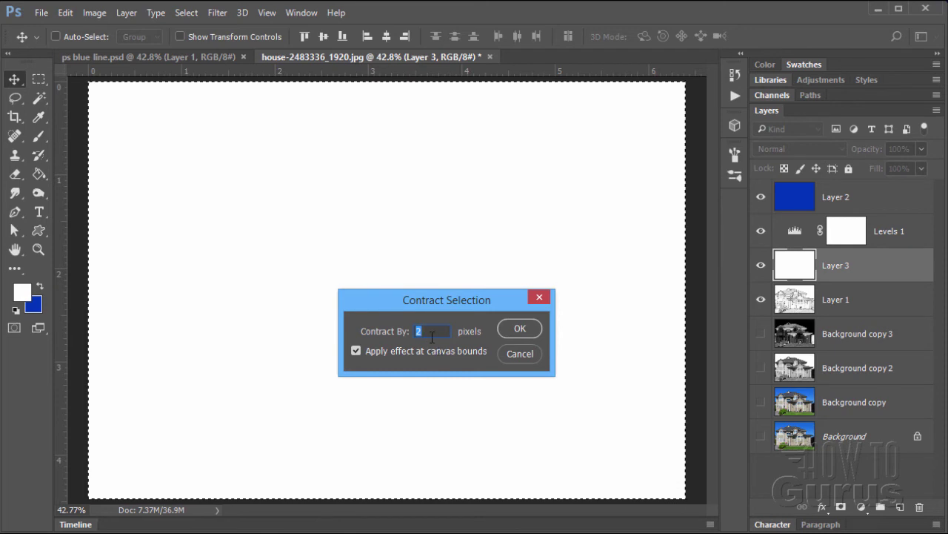
{"action": "type", "text": "50"}
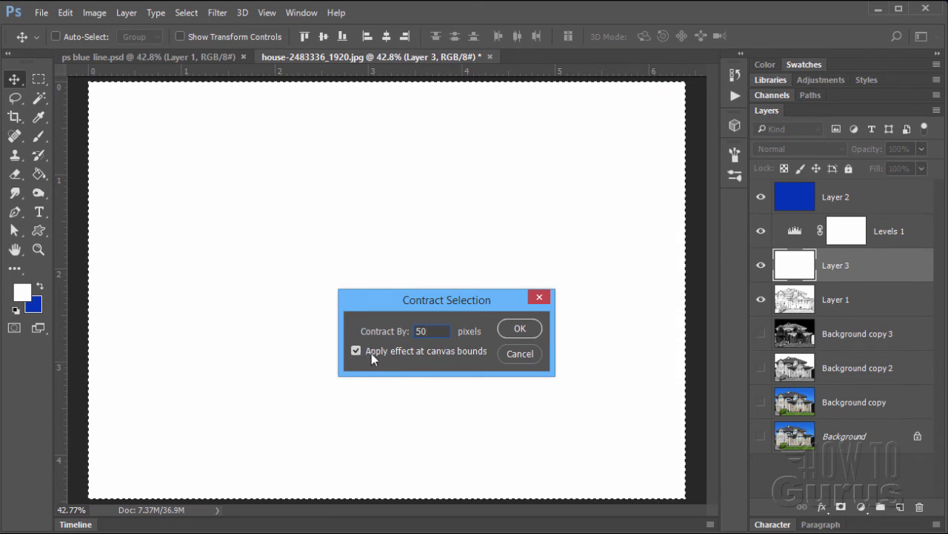
{"action": "left_click", "coordinate": [522, 330]}
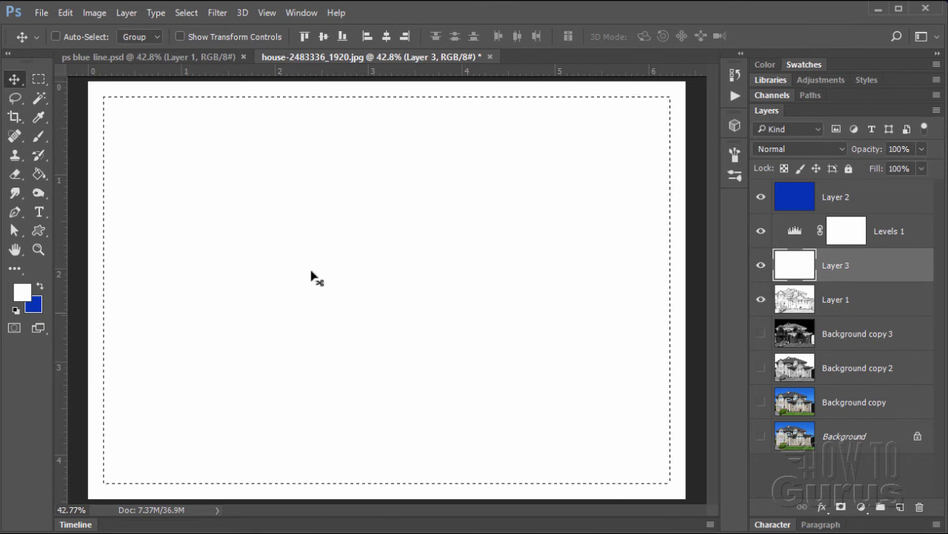
{"action": "key", "text": "Delete"}
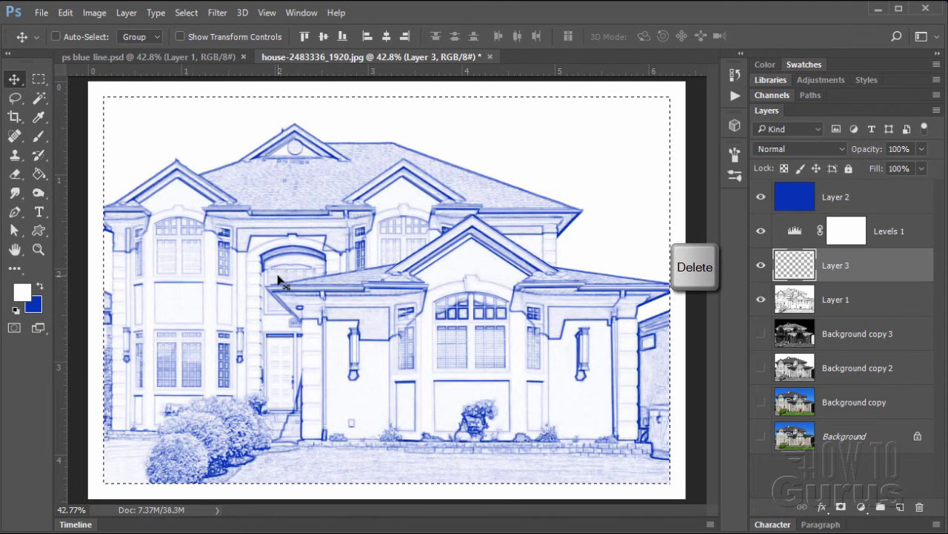
{"action": "left_click", "coordinate": [189, 13]}
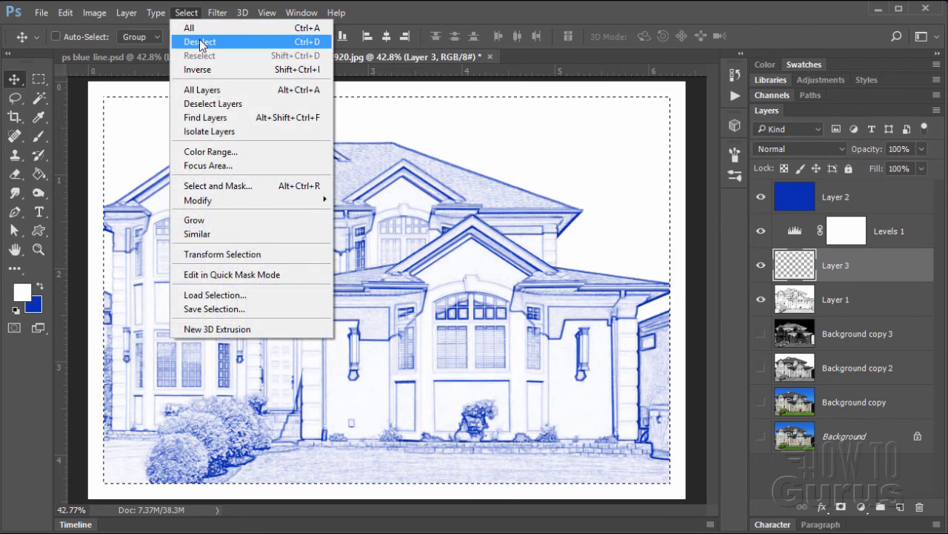
{"action": "left_click", "coordinate": [199, 42]}
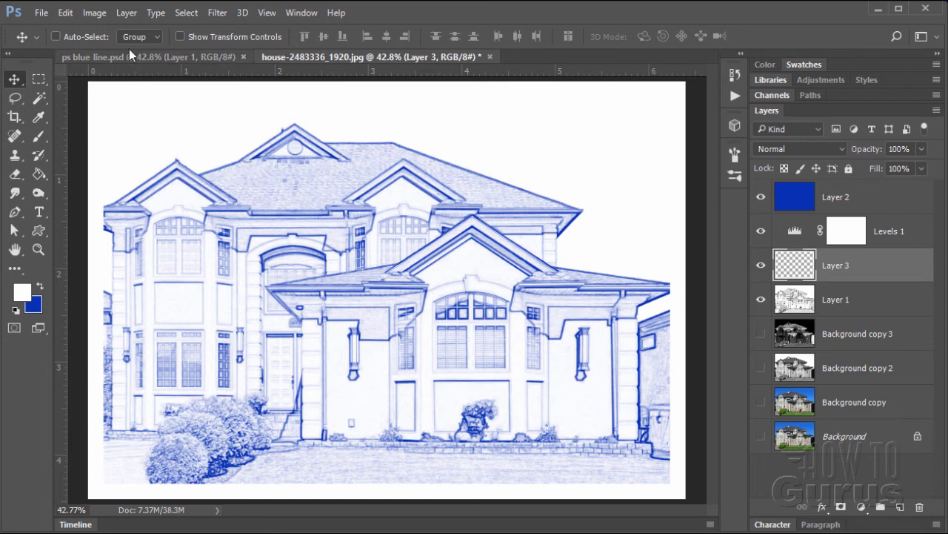
- Add a 2 px outside Stroke layer style in black (000000) to Layer 3
{"action": "left_click", "coordinate": [126, 12]}
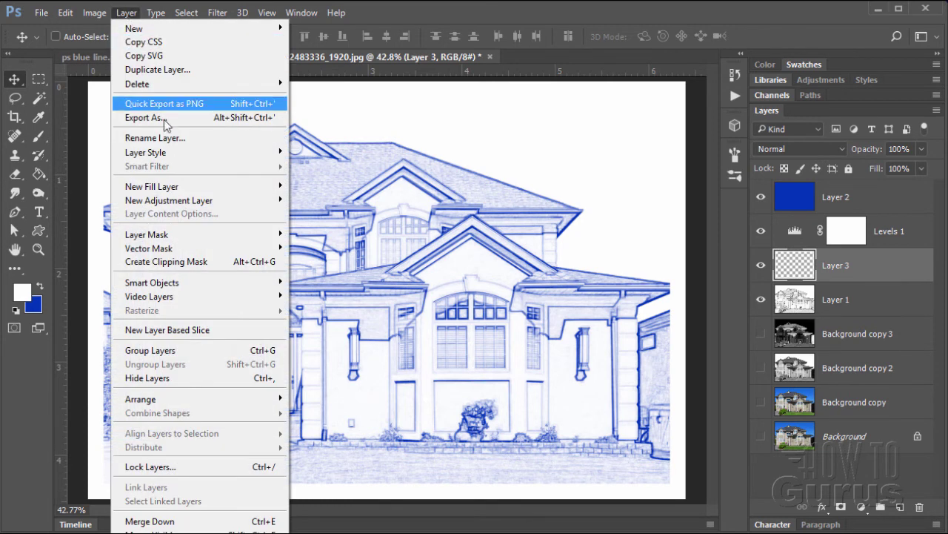
{"action": "mouse_move", "coordinate": [175, 153]}
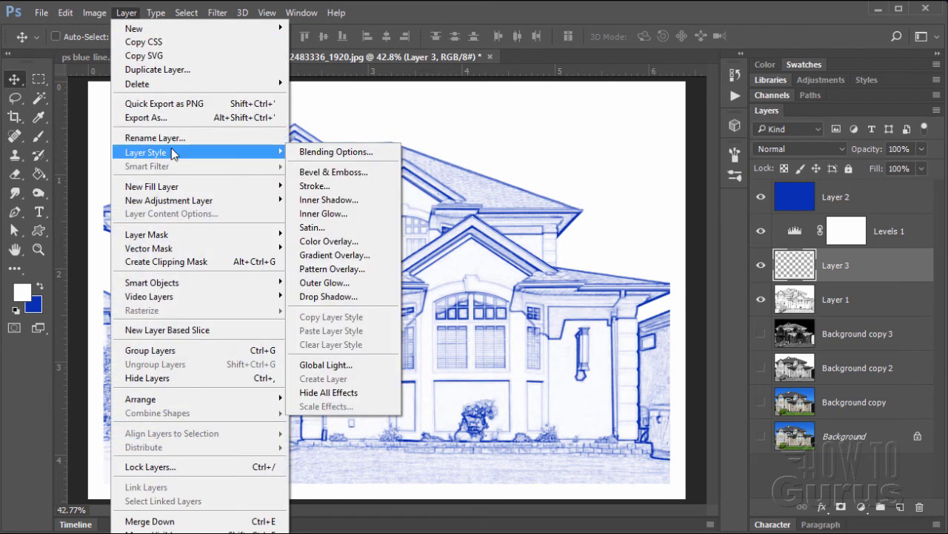
{"action": "left_click", "coordinate": [332, 186]}
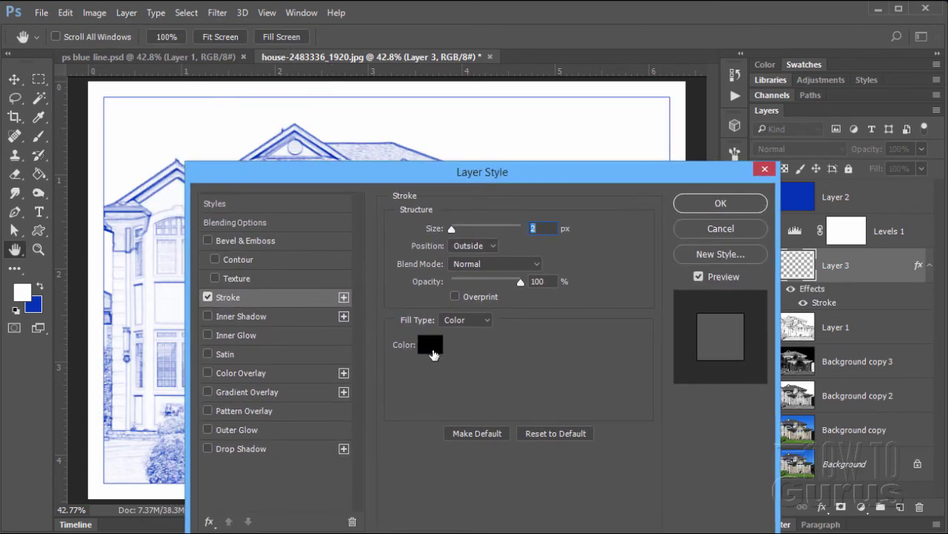
{"action": "left_click", "coordinate": [433, 352]}
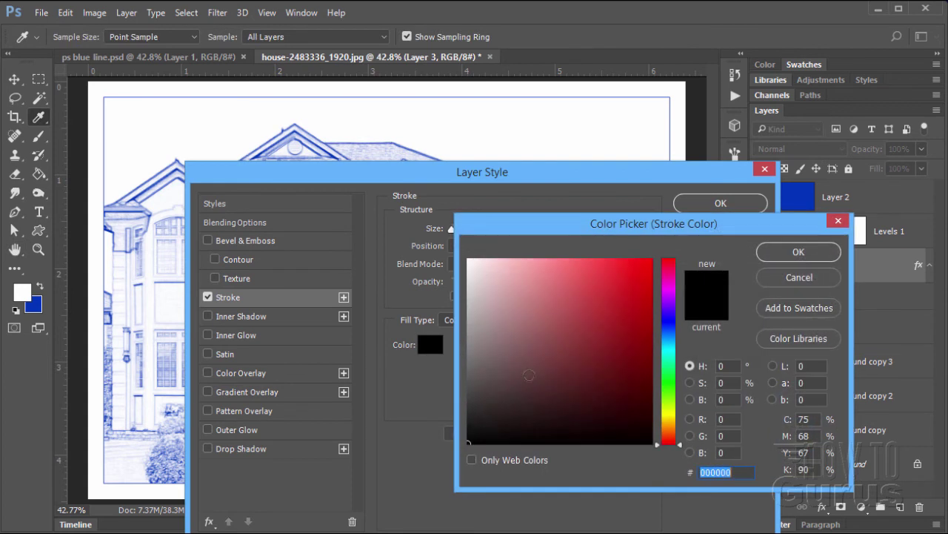
{"action": "left_click", "coordinate": [533, 381]}
{"action": "left_click_drag", "start_coordinate": [533, 381], "coordinate": [468, 444]}
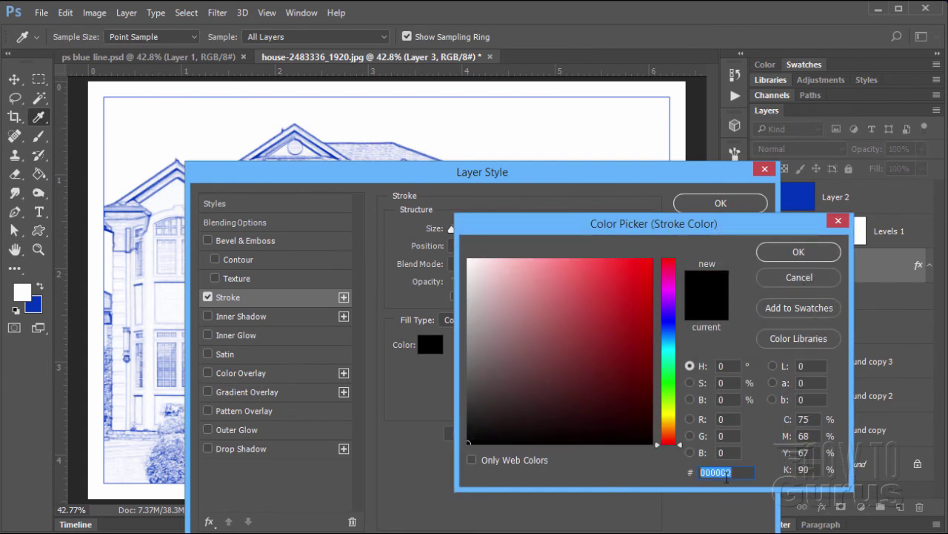
{"action": "left_click", "coordinate": [780, 246]}
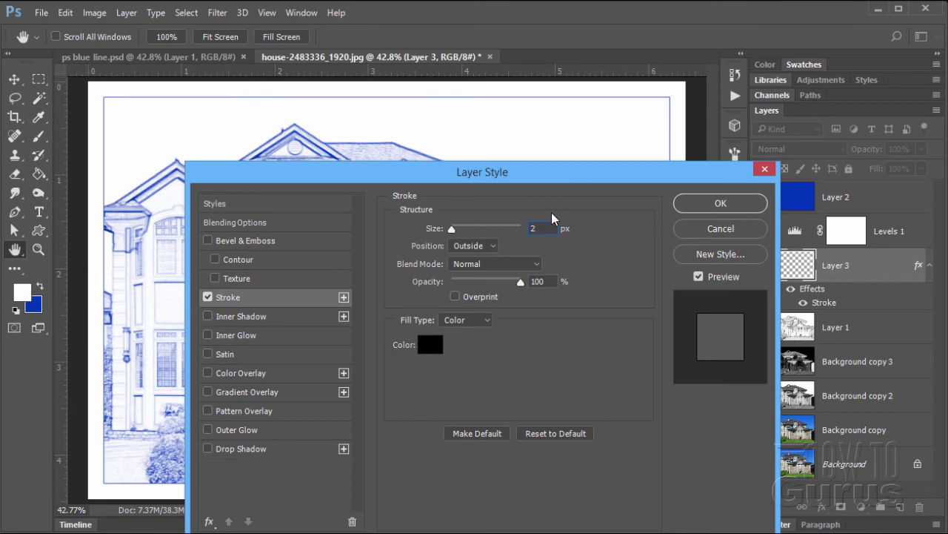
{"action": "left_click", "coordinate": [706, 209]}
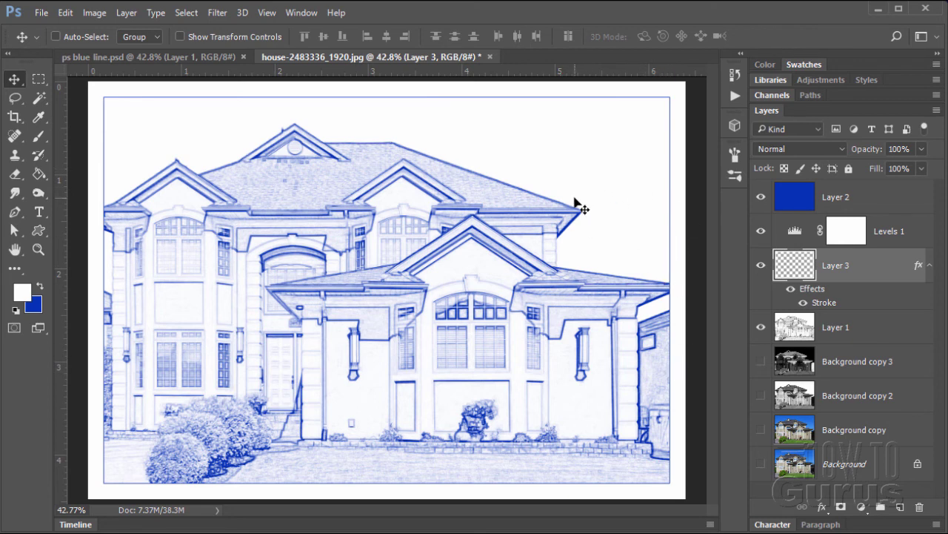
- Open Smart Sharpen for the house sketch on Layer 1
{"action": "left_click", "coordinate": [812, 335]}
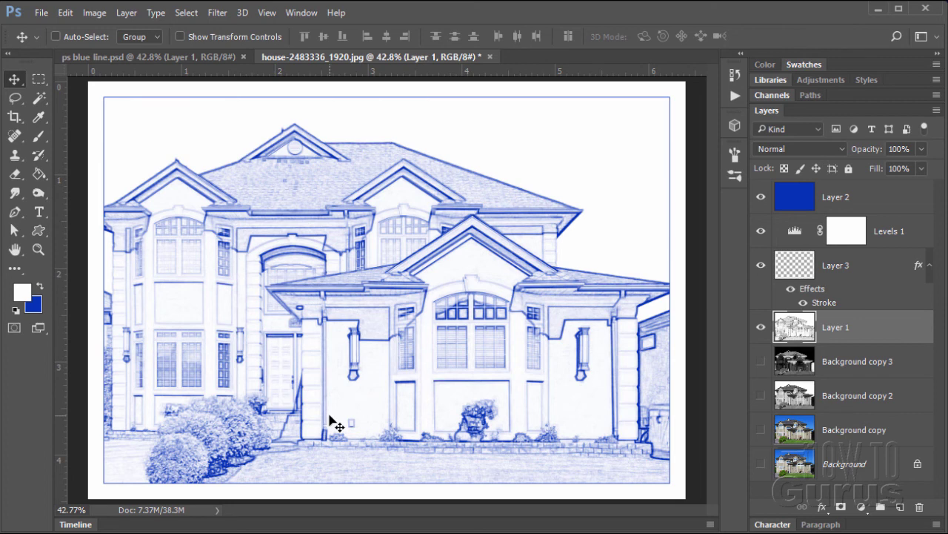
{"action": "left_click", "coordinate": [218, 15]}
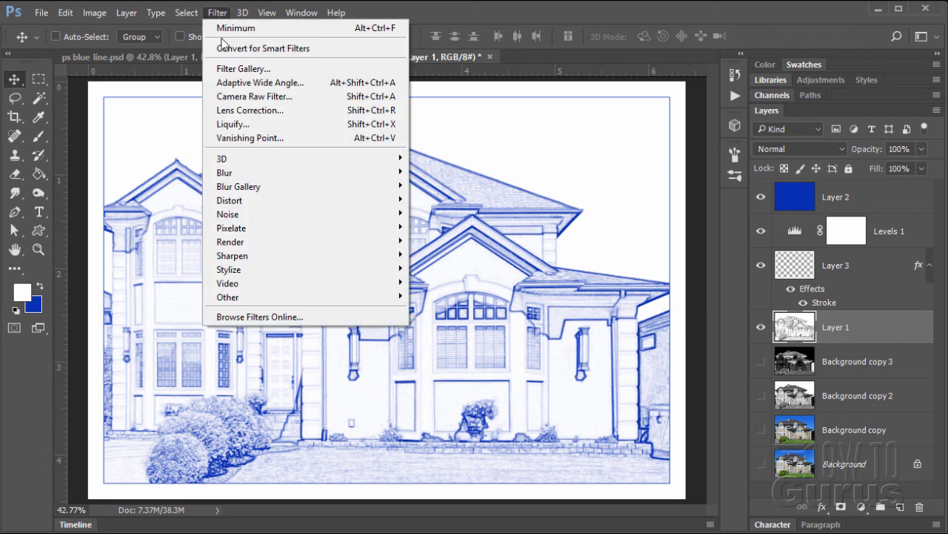
{"action": "mouse_move", "coordinate": [263, 259]}
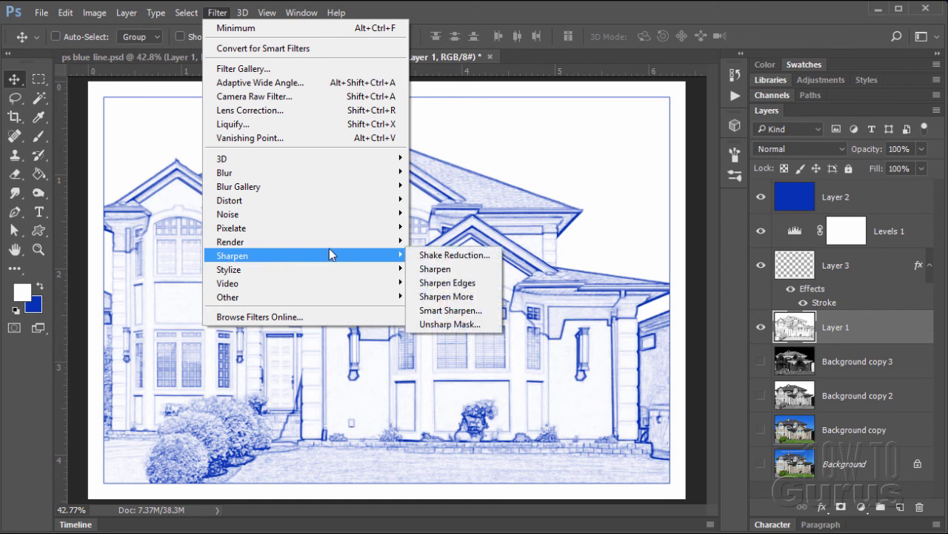
{"action": "left_click", "coordinate": [455, 316]}
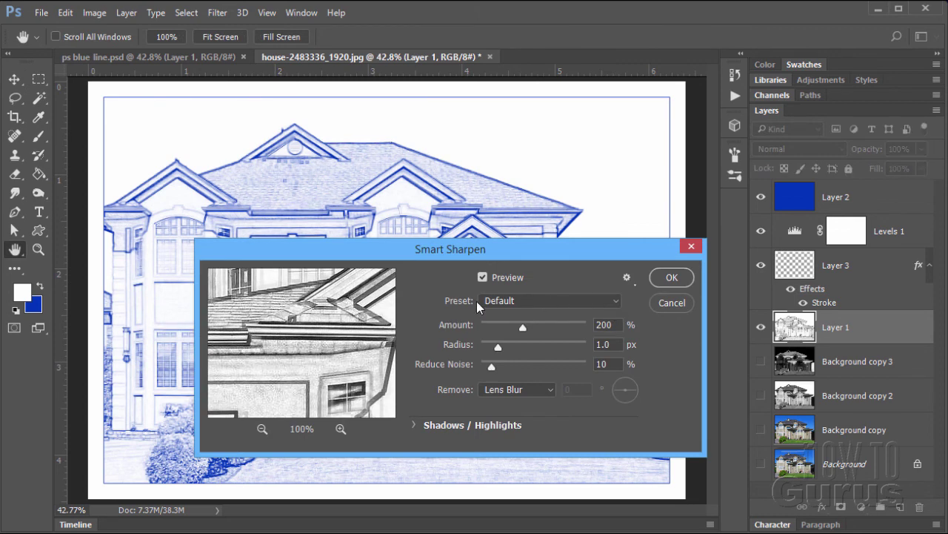
{"action": "left_click_drag", "start_coordinate": [425, 256], "coordinate": [644, 254]}
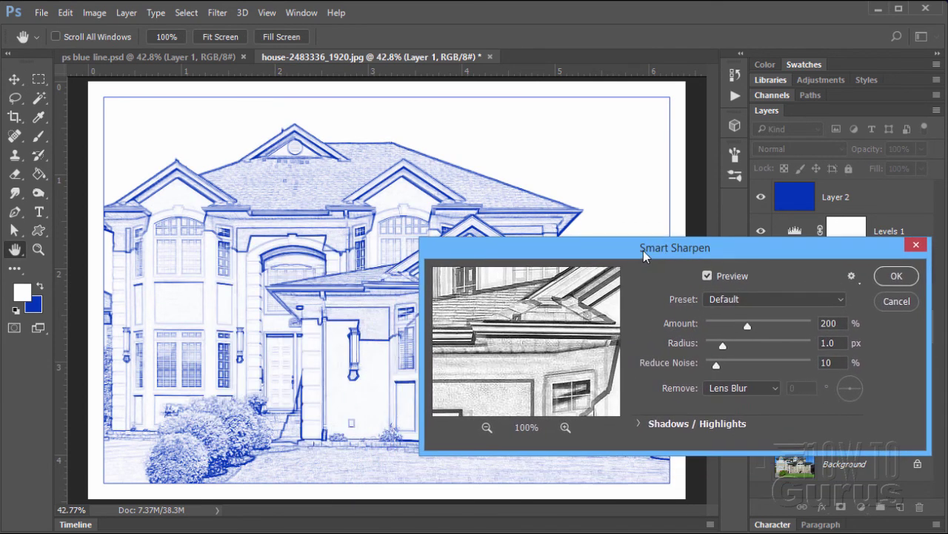
- Compare before and after with Preview, then apply Amount 200%, Radius 1.0 px, Reduce Noise 10%
{"action": "left_click", "coordinate": [707, 275]}
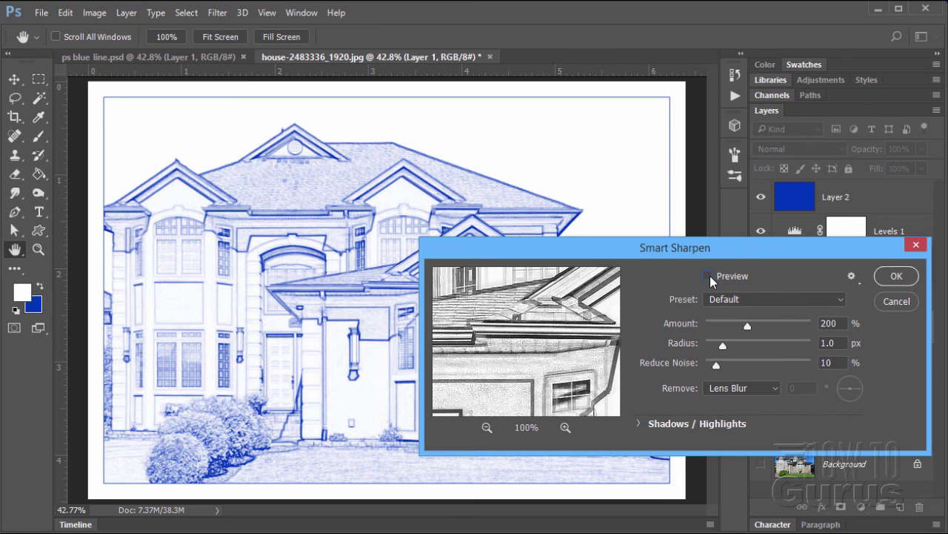
{"action": "left_click", "coordinate": [708, 276]}
{"action": "left_click", "coordinate": [708, 276]}
{"action": "left_click", "coordinate": [708, 276]}
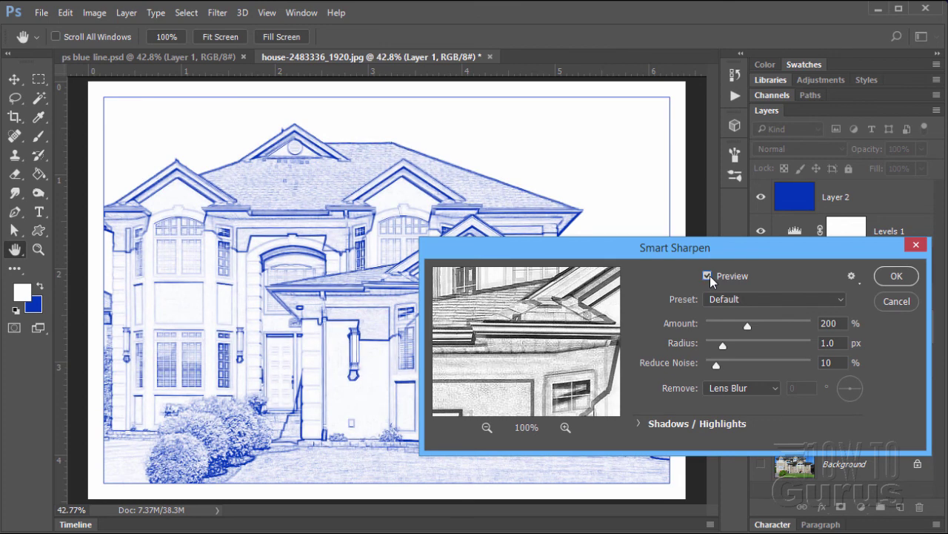
{"action": "left_click", "coordinate": [707, 276]}
{"action": "left_click", "coordinate": [707, 275]}
{"action": "left_click", "coordinate": [707, 275]}
{"action": "left_click", "coordinate": [707, 275]}
{"action": "left_click", "coordinate": [706, 275]}
{"action": "left_click", "coordinate": [707, 275]}
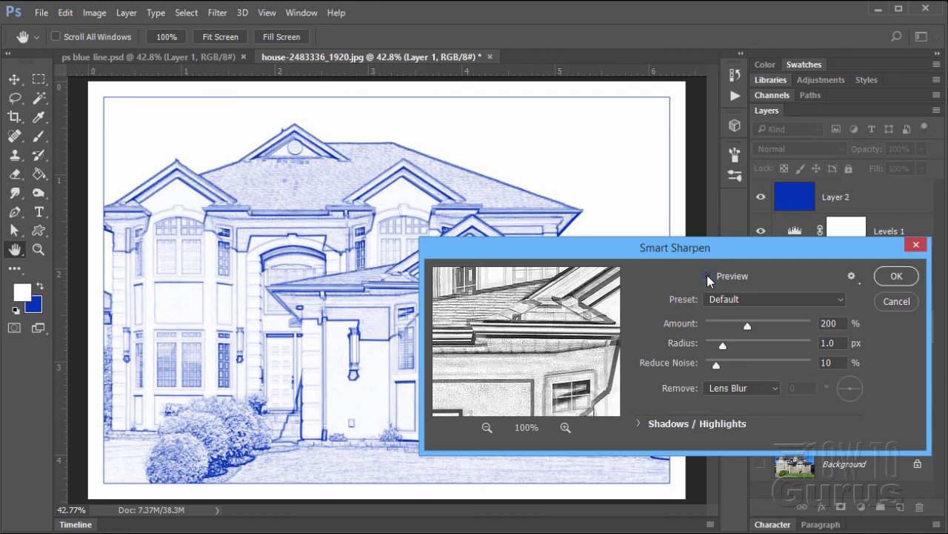
{"action": "left_click", "coordinate": [707, 274]}
{"action": "left_click", "coordinate": [707, 275]}
{"action": "left_click", "coordinate": [707, 275]}
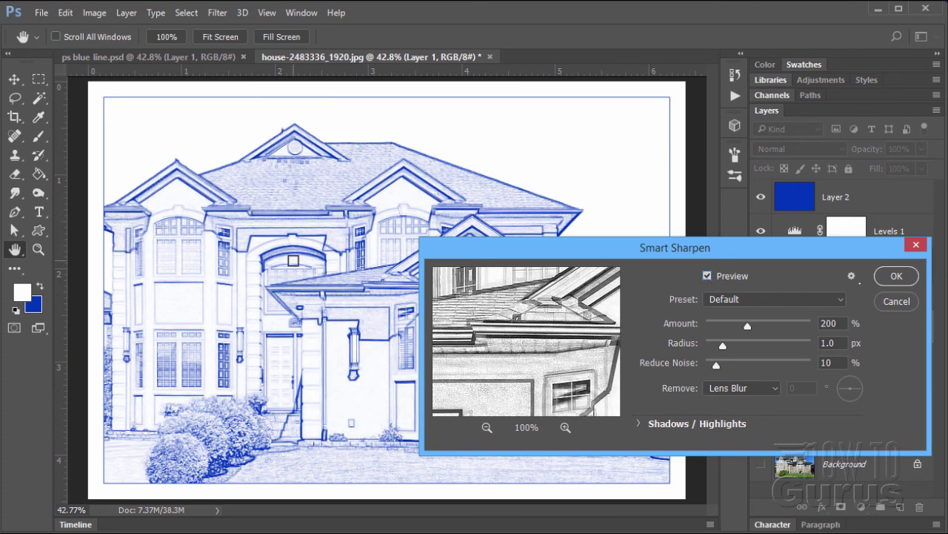
{"action": "left_click_drag", "start_coordinate": [483, 251], "coordinate": [245, 272]}
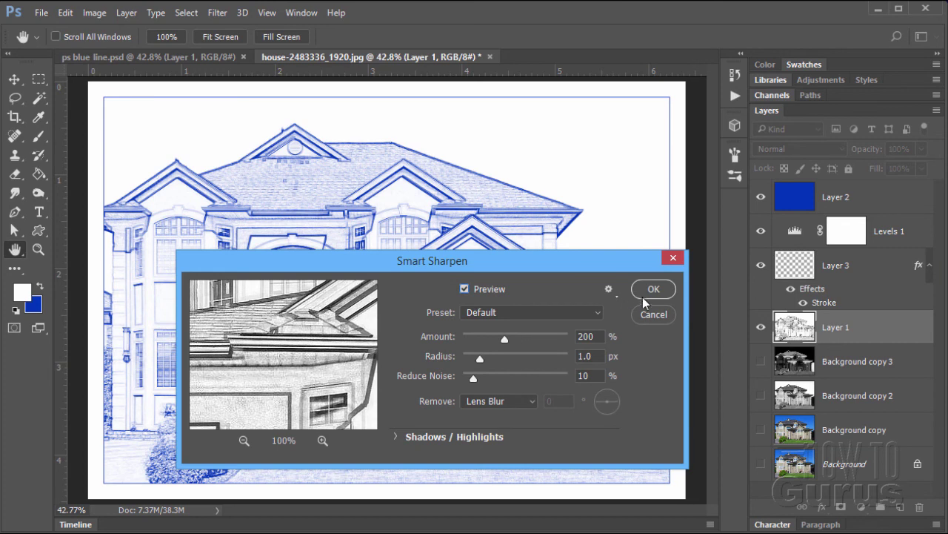
{"action": "left_click", "coordinate": [655, 290]}
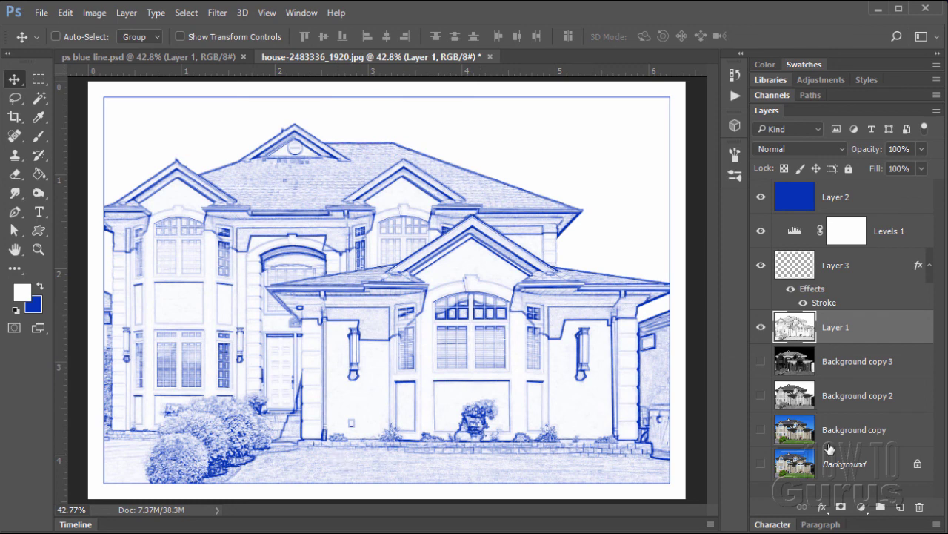
- Duplicate the Background photo, move Background copy 4 to the top, and leave it hidden
{"action": "left_click", "coordinate": [798, 465]}
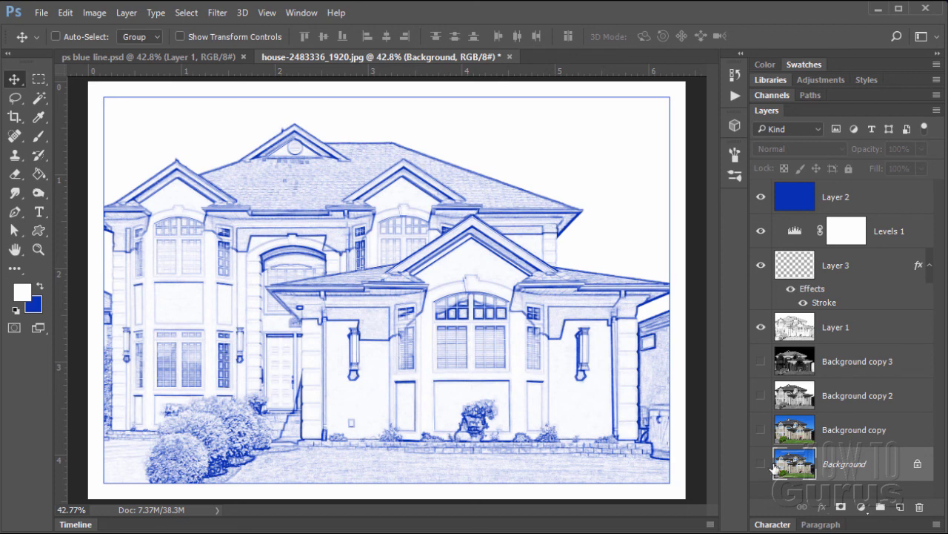
{"action": "left_click_drag", "start_coordinate": [867, 467], "coordinate": [898, 506]}
{"action": "left_click_drag", "start_coordinate": [858, 474], "coordinate": [839, 186]}
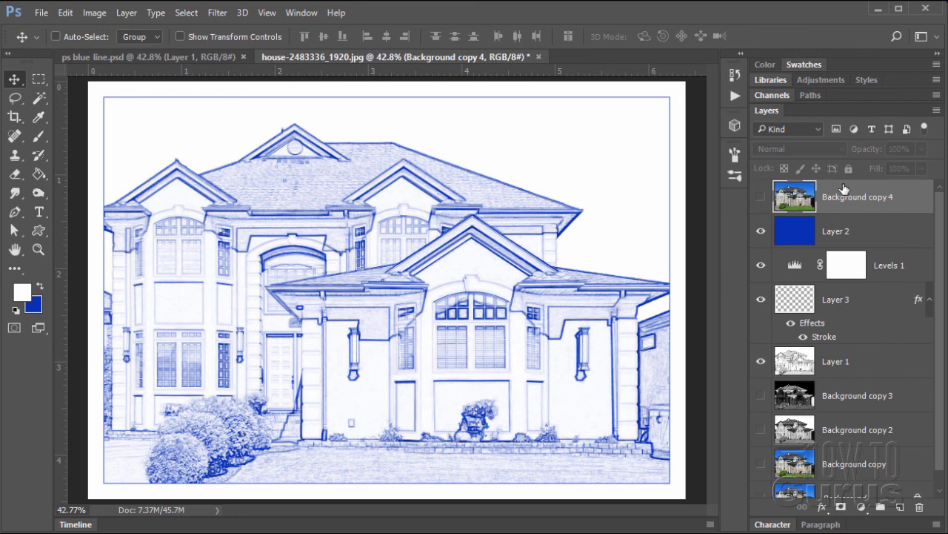
{"action": "left_click", "coordinate": [761, 197]}
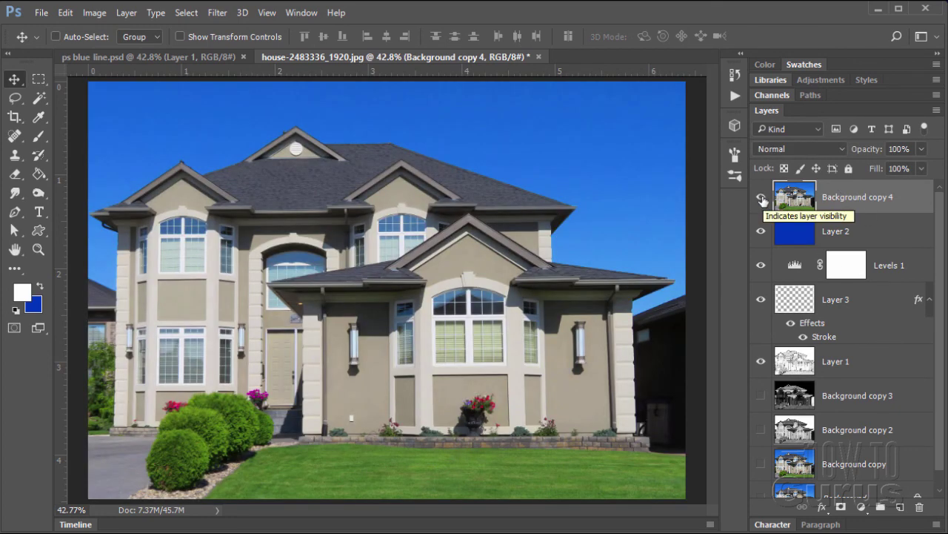
{"action": "left_click", "coordinate": [762, 198]}
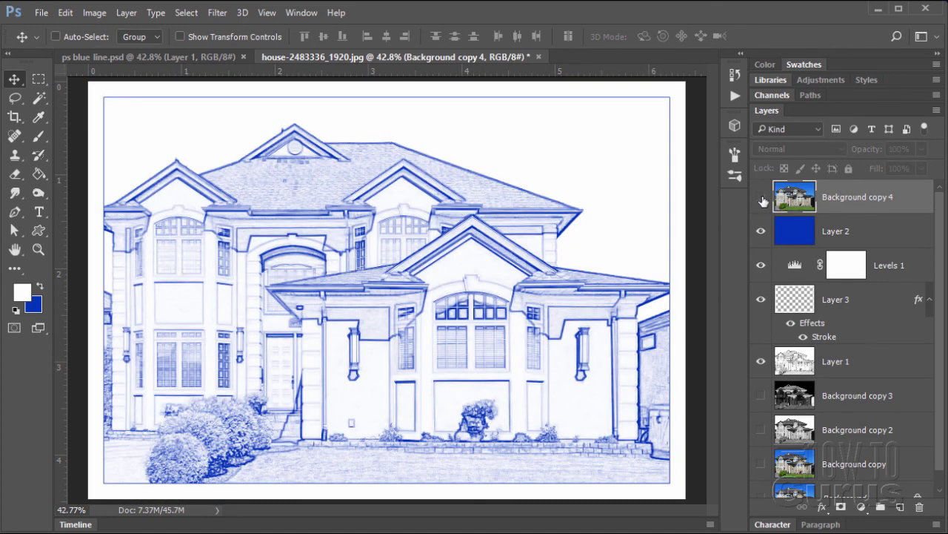